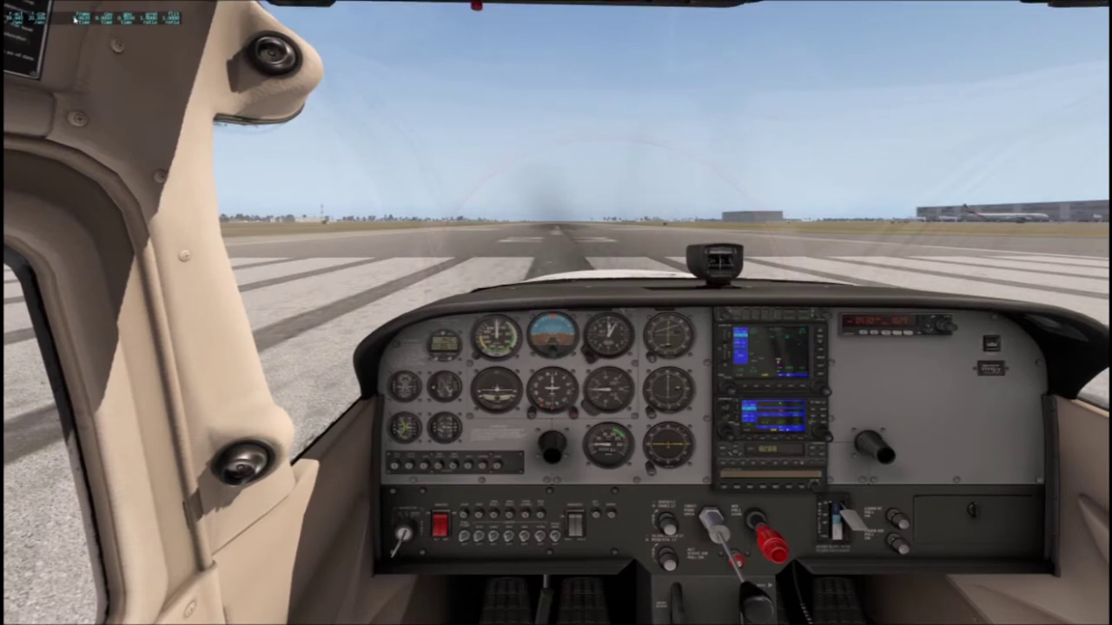
Drop down X-Plane's Plugins menu to list Gizmo64, X-Life, FlyWithLua and HeadShake
{"action": "left_click", "coordinate": [132, 5]}
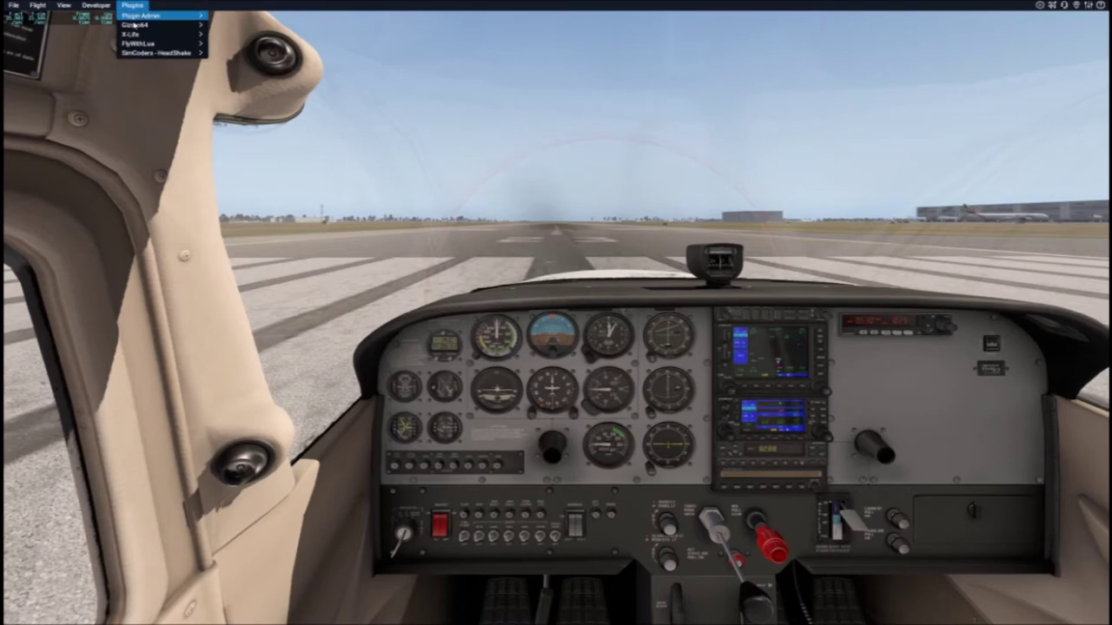
Review the enabled plugins in Plugin Admin's Enable/Disable list, then close it with Esc
{"action": "mouse_move", "coordinate": [143, 16]}
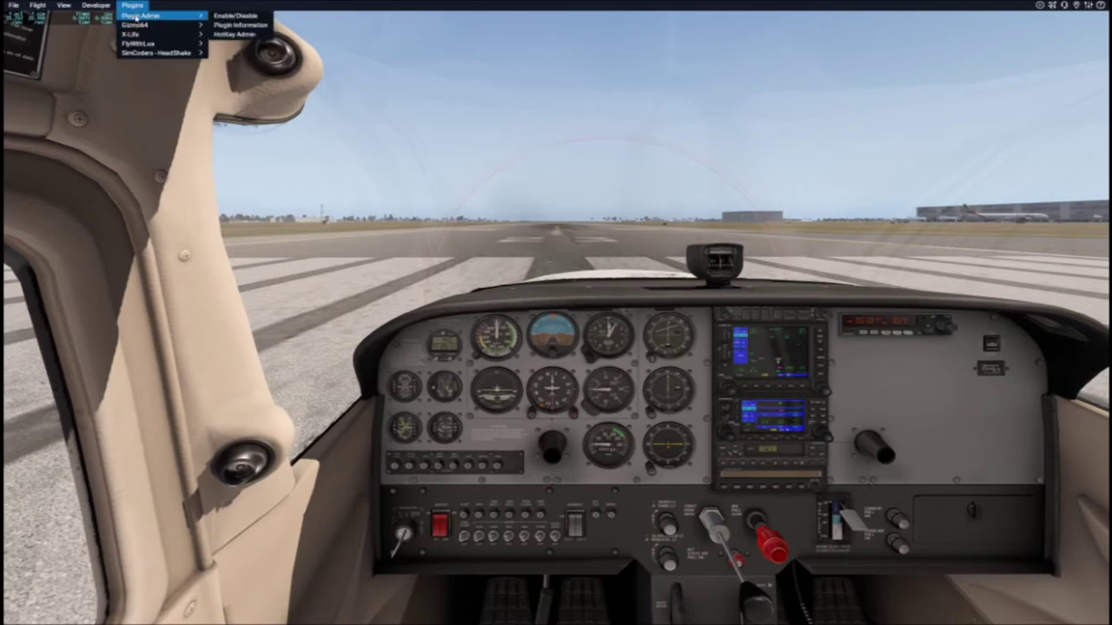
{"action": "left_click", "coordinate": [231, 15]}
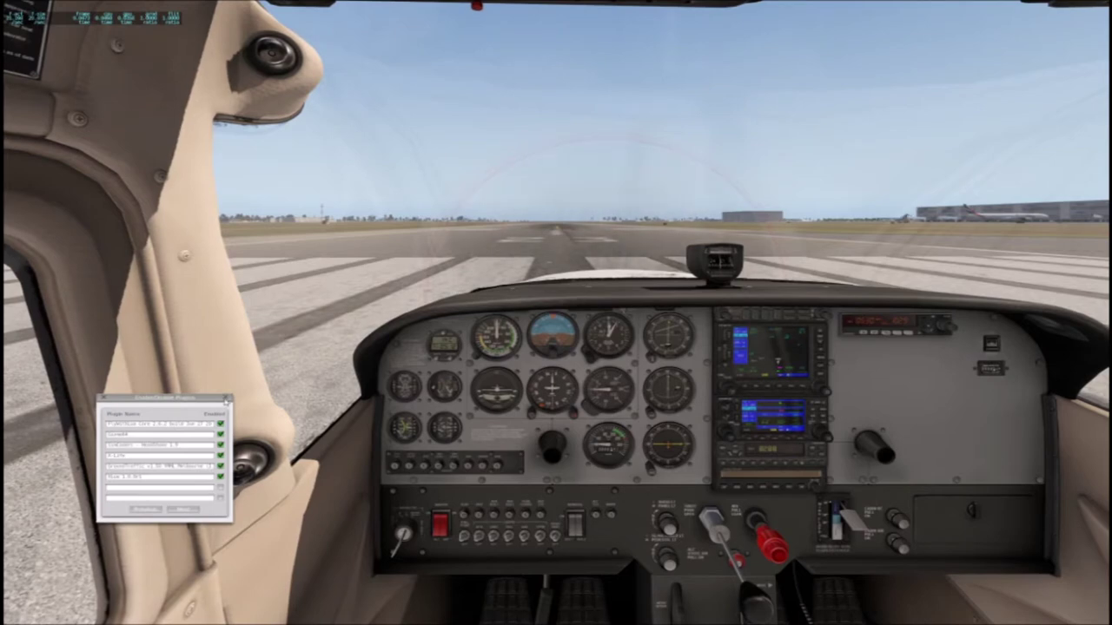
{"action": "key", "text": "Escape"}
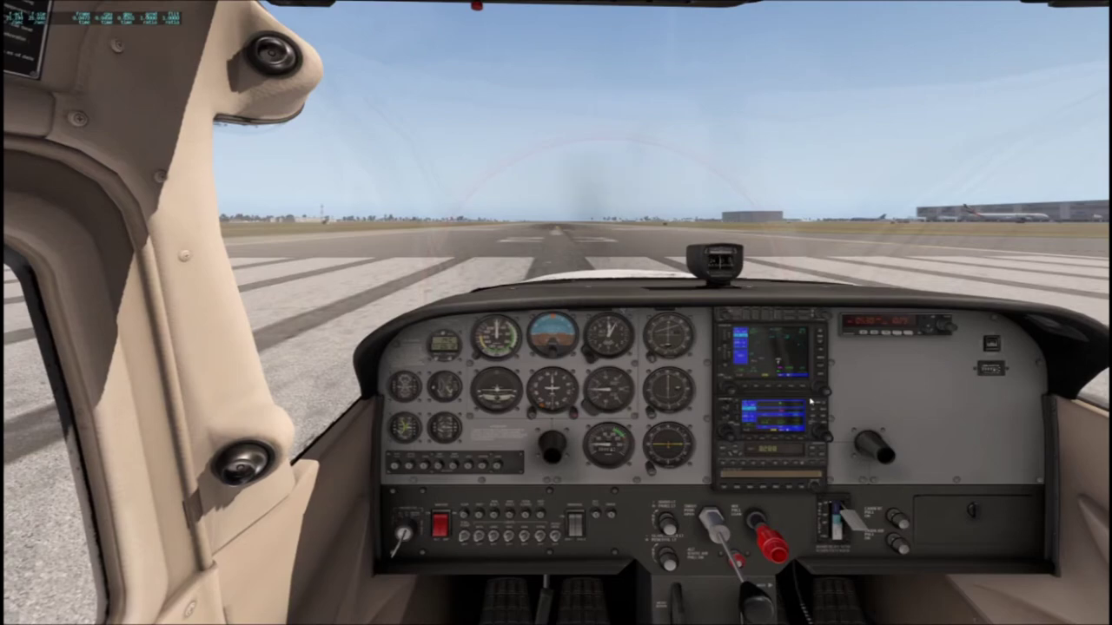
{"action": "key", "text": "e"}
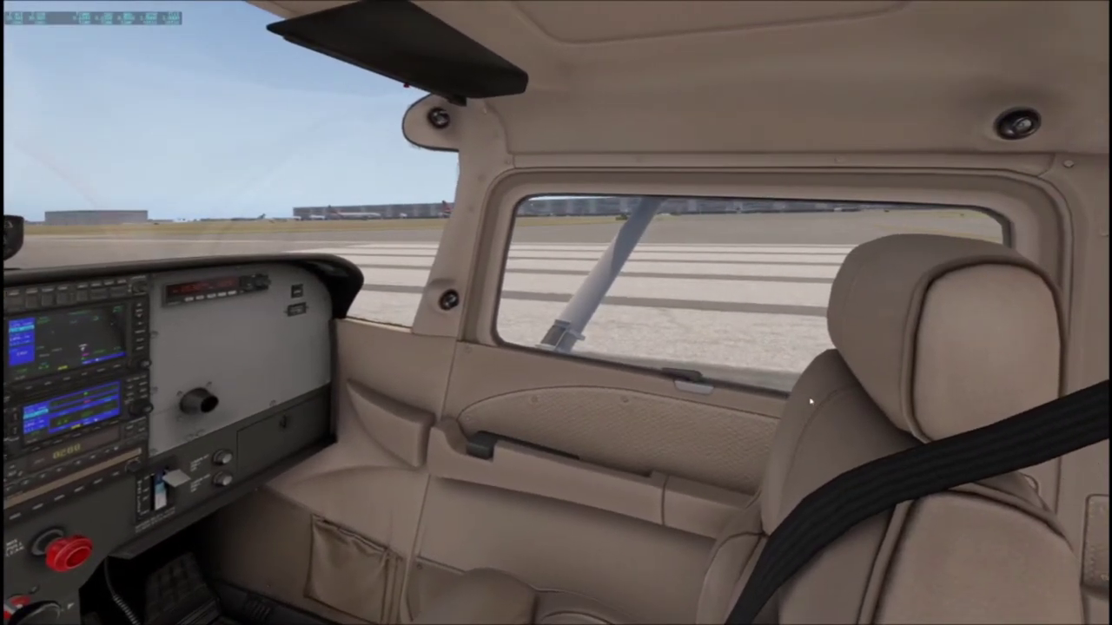
{"action": "key", "text": "q"}
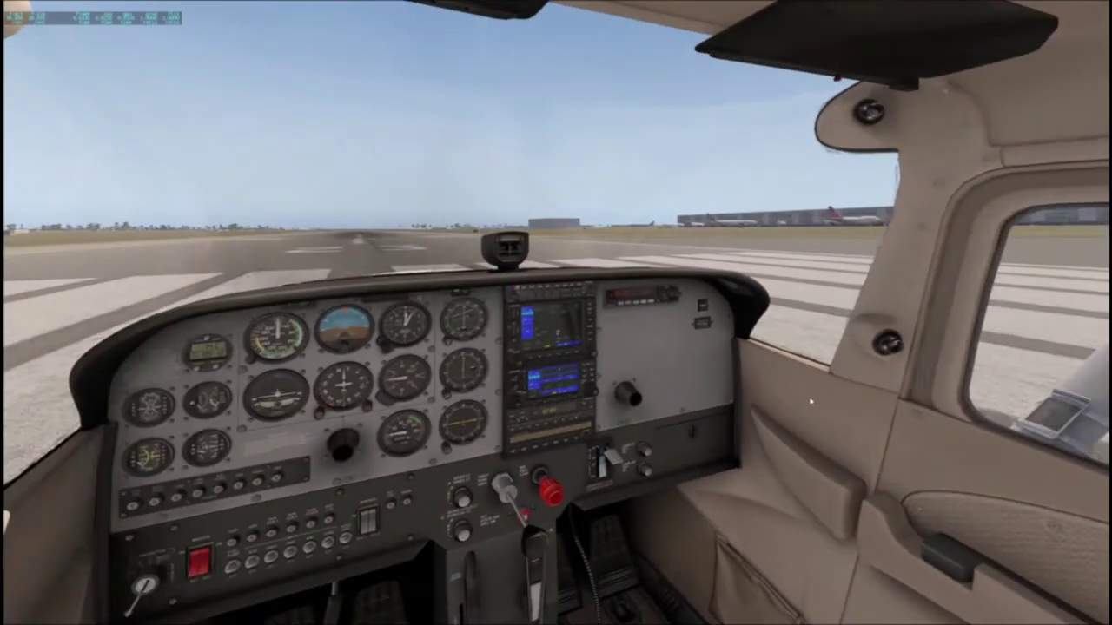
{"action": "key", "text": "q"}
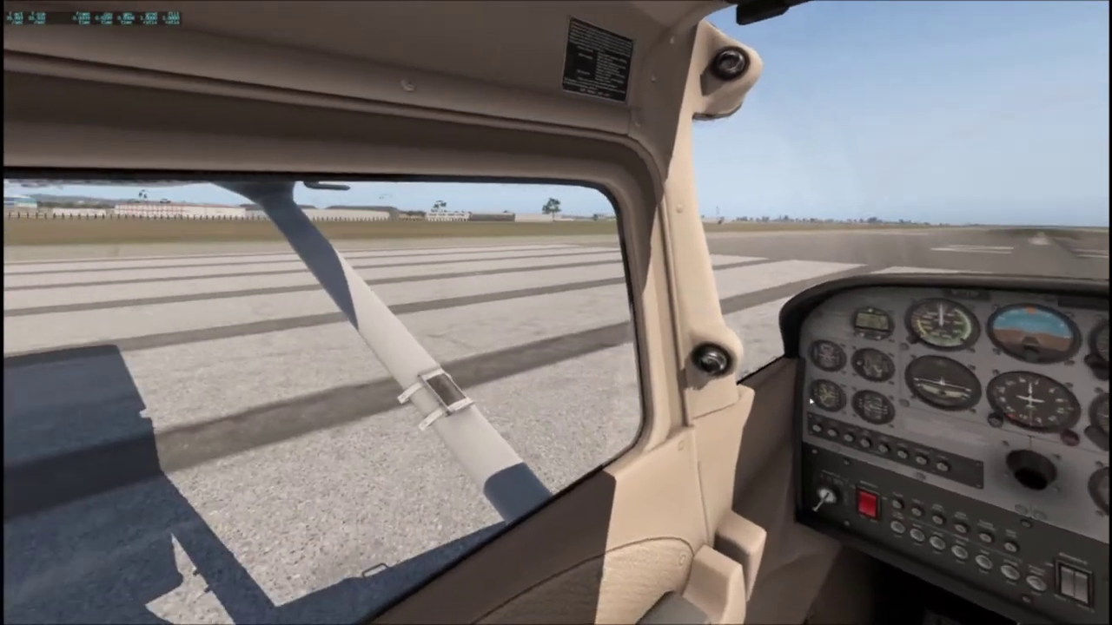
{"action": "key", "text": "e"}
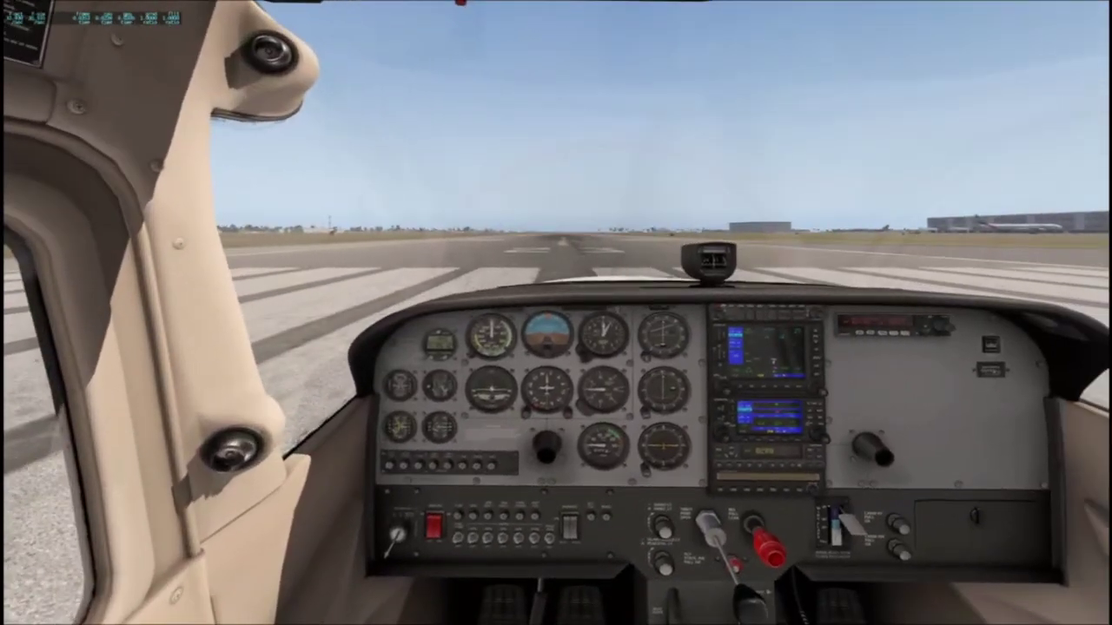
{"action": "key", "text": "e"}
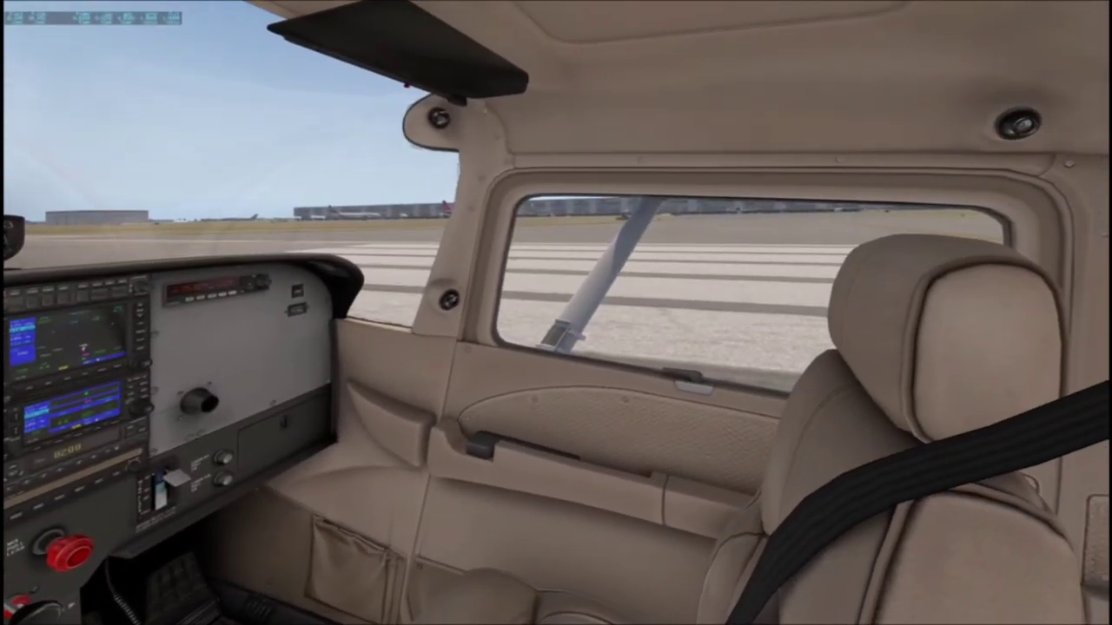
{"action": "key", "text": "q"}
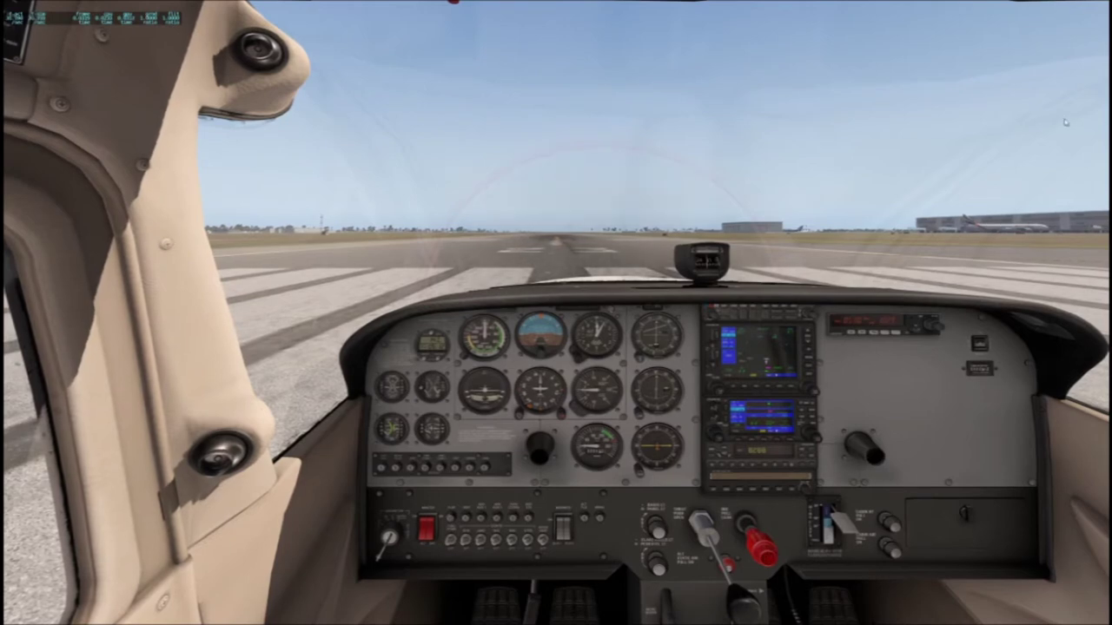
Step through Settings to Graphics (Medium effects, Maximum textures, 8x AA), then move to Network
{"action": "mouse_move", "coordinate": [1091, 6]}
{"action": "left_click", "coordinate": [1090, 6]}
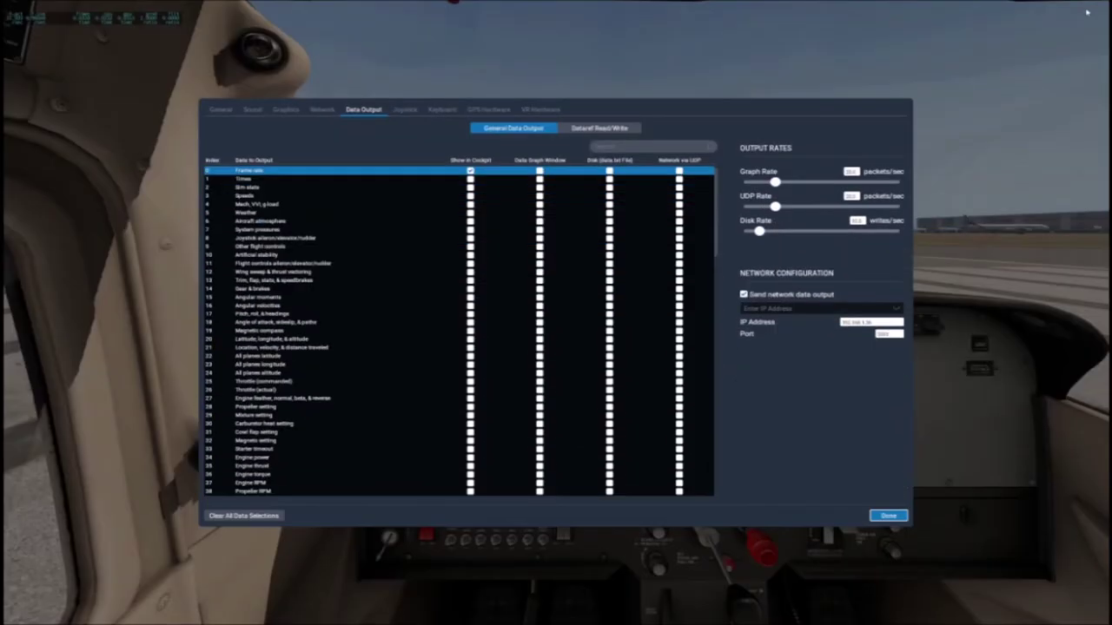
{"action": "left_click", "coordinate": [220, 110]}
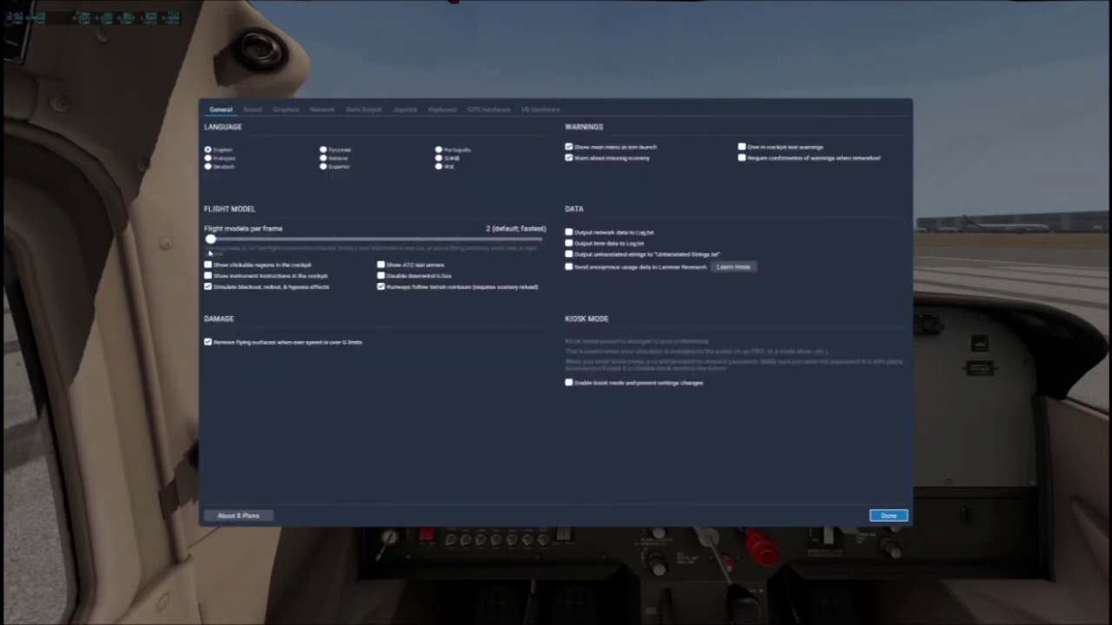
{"action": "left_click", "coordinate": [252, 111]}
{"action": "left_click", "coordinate": [285, 110]}
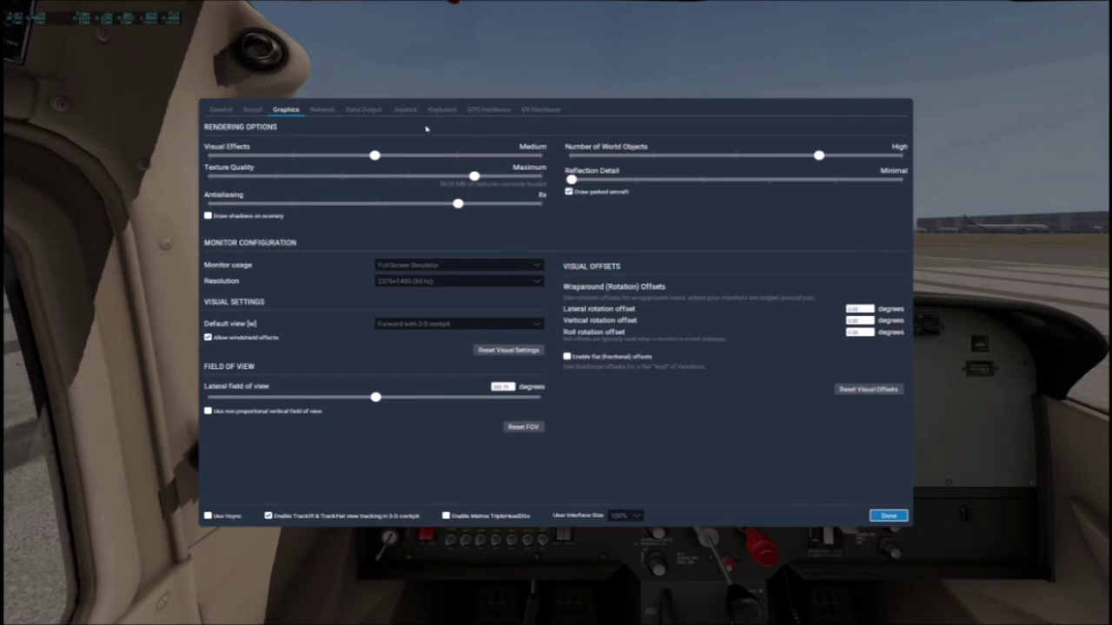
{"action": "left_click", "coordinate": [322, 111]}
Check Data Output and the CH Pro Pedals rudder axes, then return to the forward cockpit view
{"action": "left_click", "coordinate": [361, 110]}
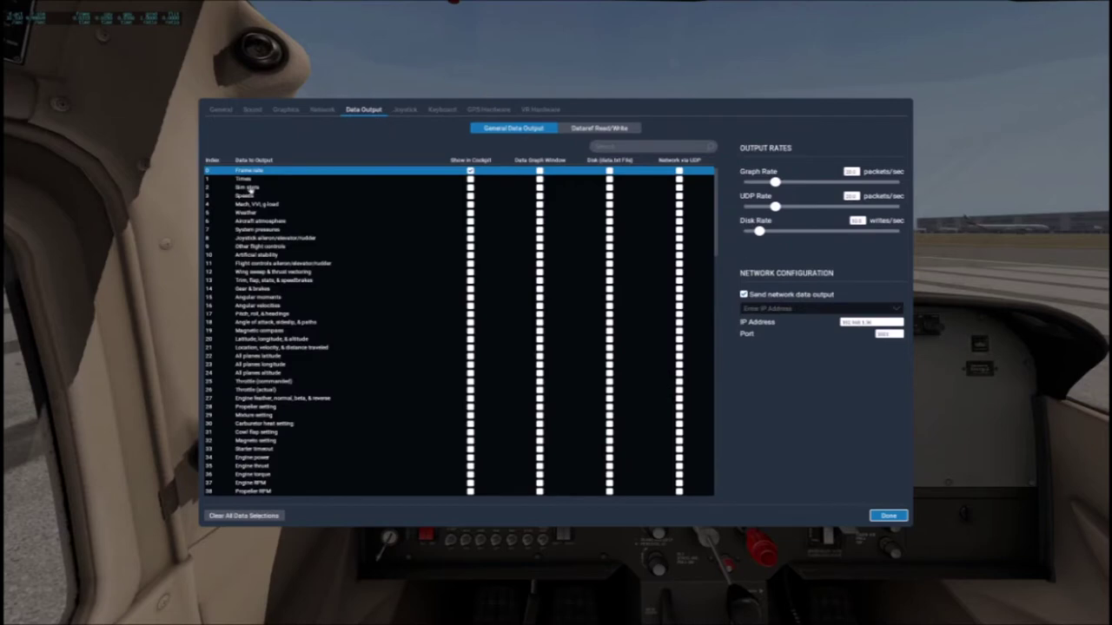
{"action": "left_click", "coordinate": [471, 171]}
{"action": "left_click", "coordinate": [403, 113]}
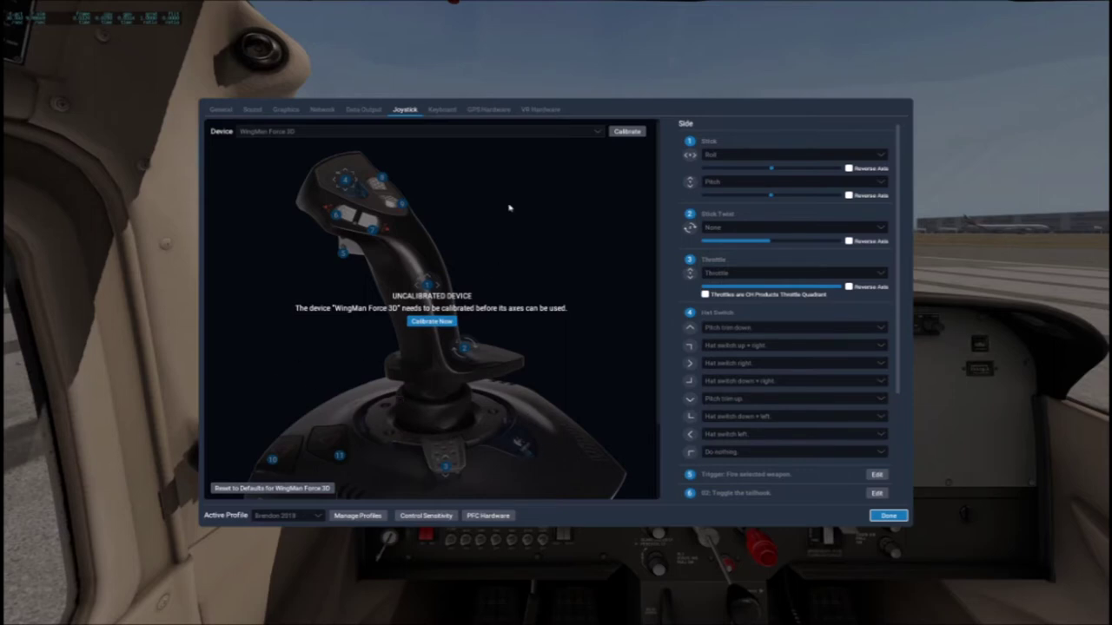
{"action": "left_click", "coordinate": [581, 135]}
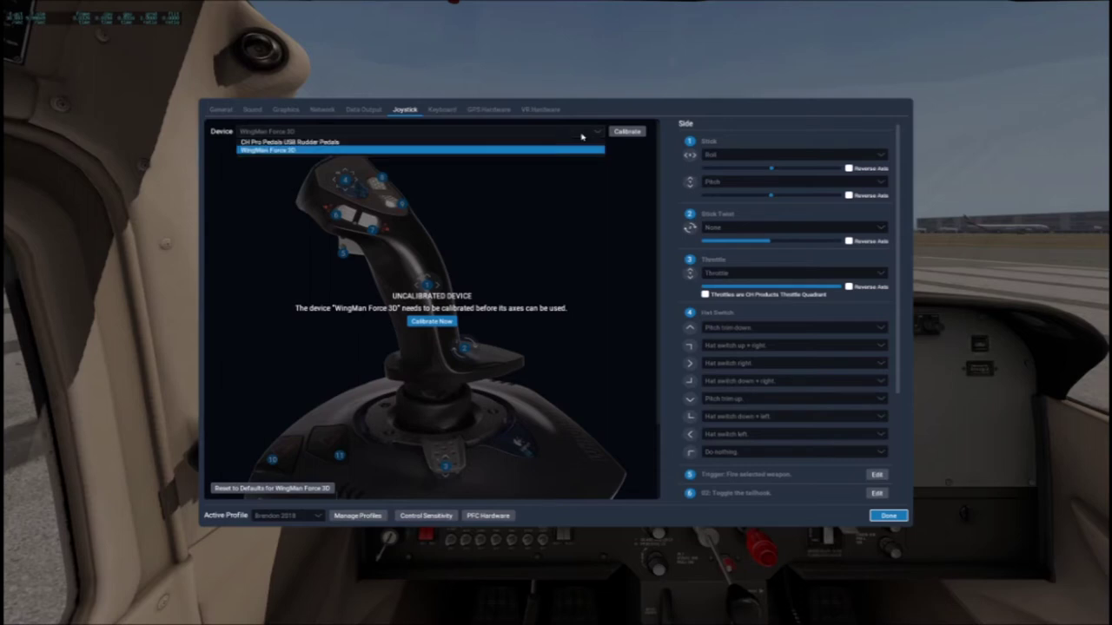
{"action": "left_click", "coordinate": [262, 143]}
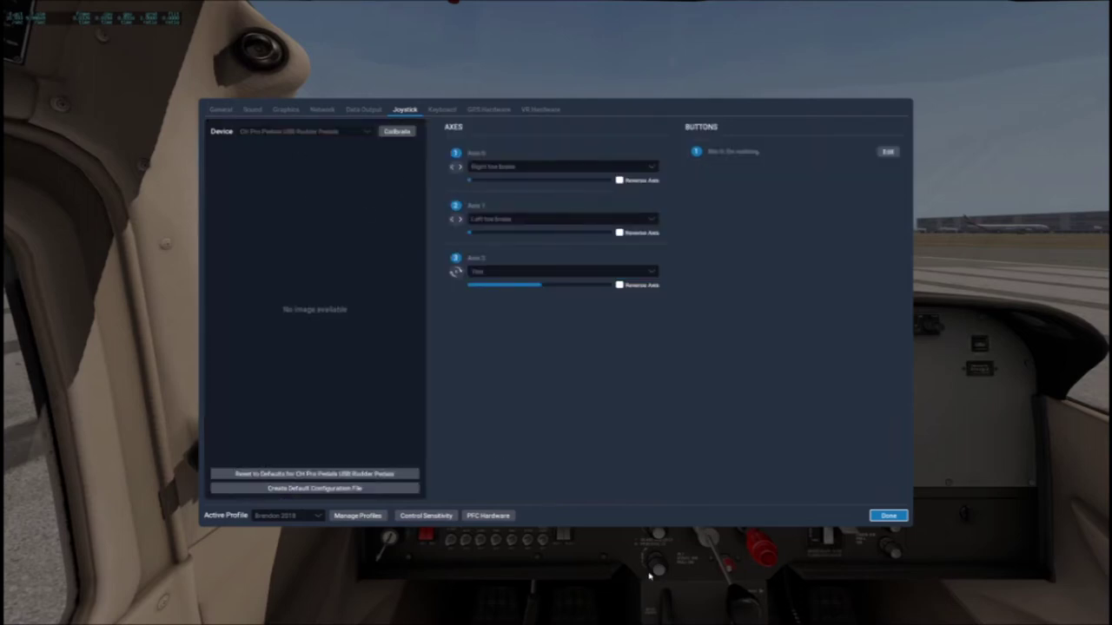
{"action": "left_click", "coordinate": [886, 516]}
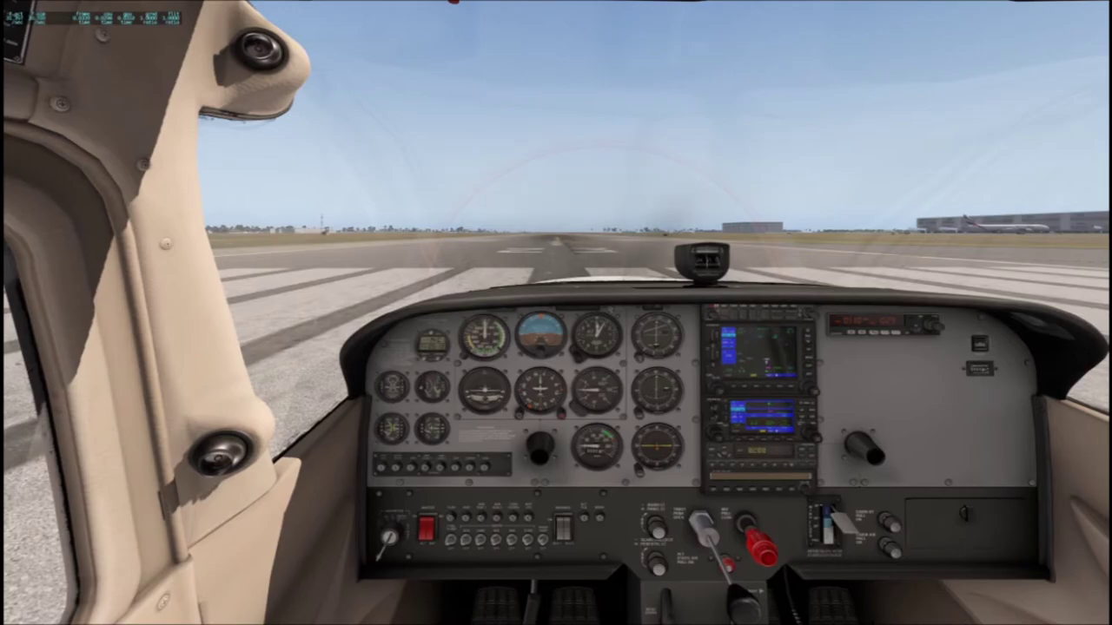
{"action": "key", "text": "ctrl+w"}
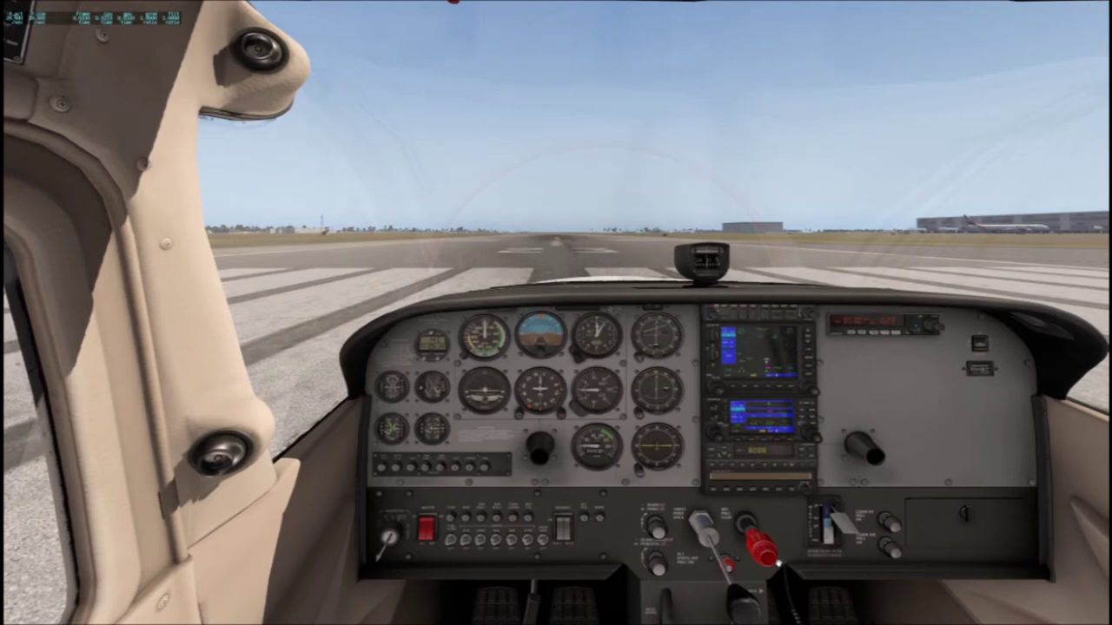
Bring up the Windows Start menu over the running simulator
{"action": "key", "text": "super"}
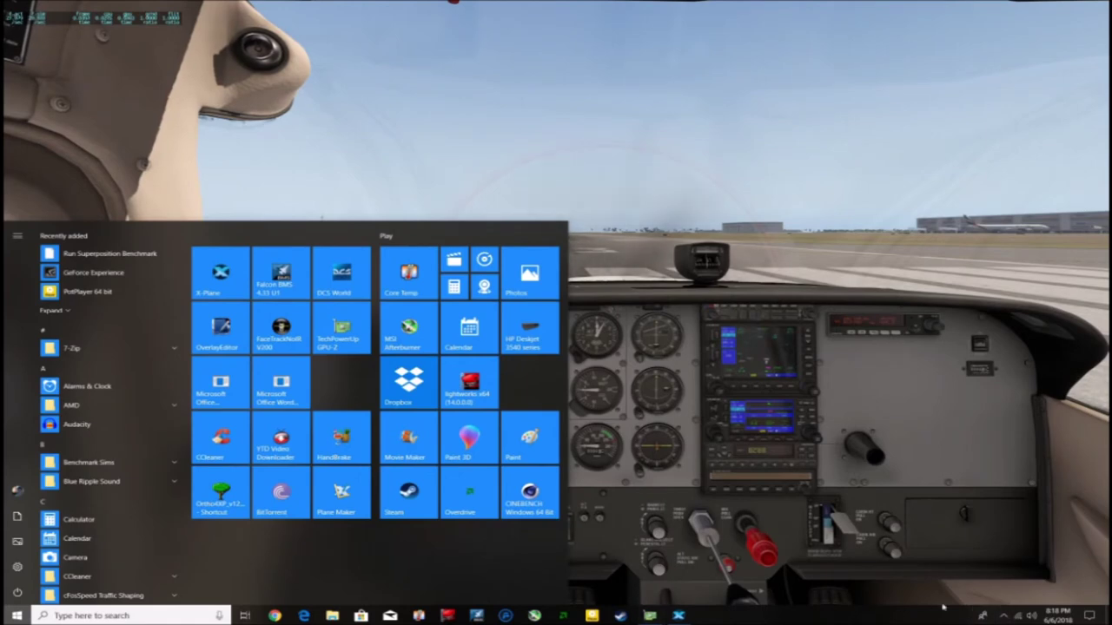
Launch GPU-Z and park its sensor readout in the top-right corner over the simulator
{"action": "left_click", "coordinate": [342, 329]}
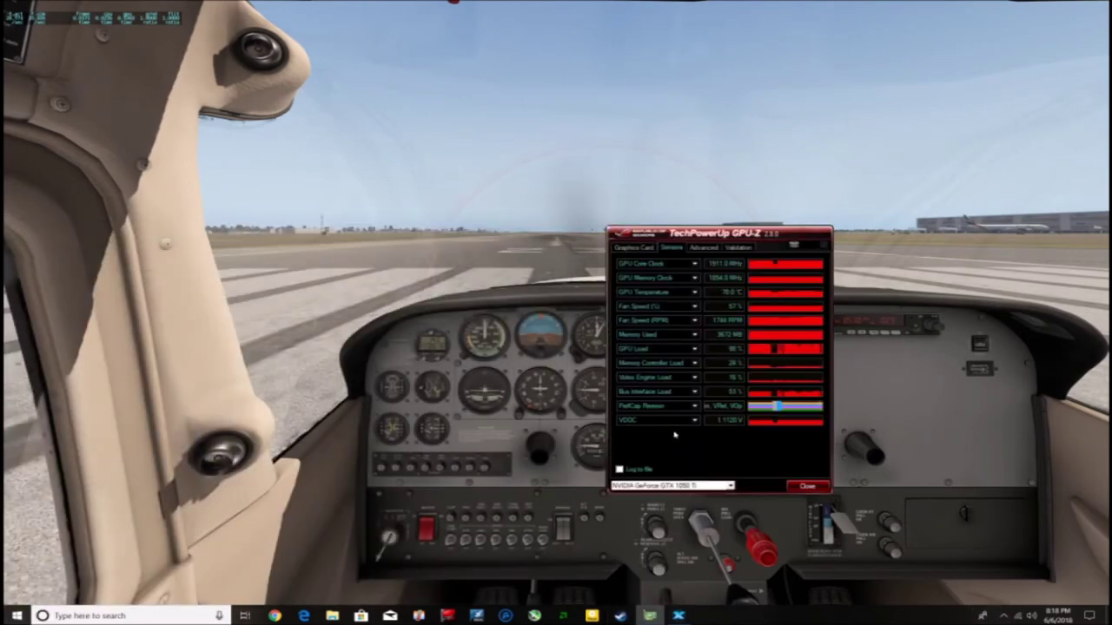
{"action": "left_click_drag", "start_coordinate": [668, 315], "coordinate": [543, 156]}
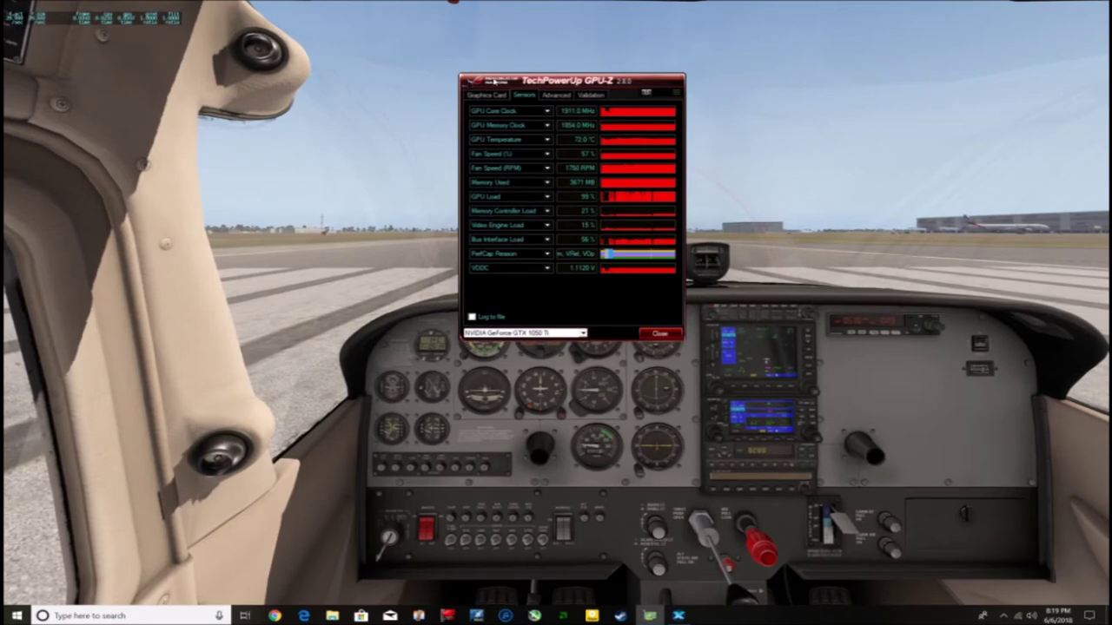
{"action": "left_click_drag", "start_coordinate": [495, 81], "coordinate": [909, 12]}
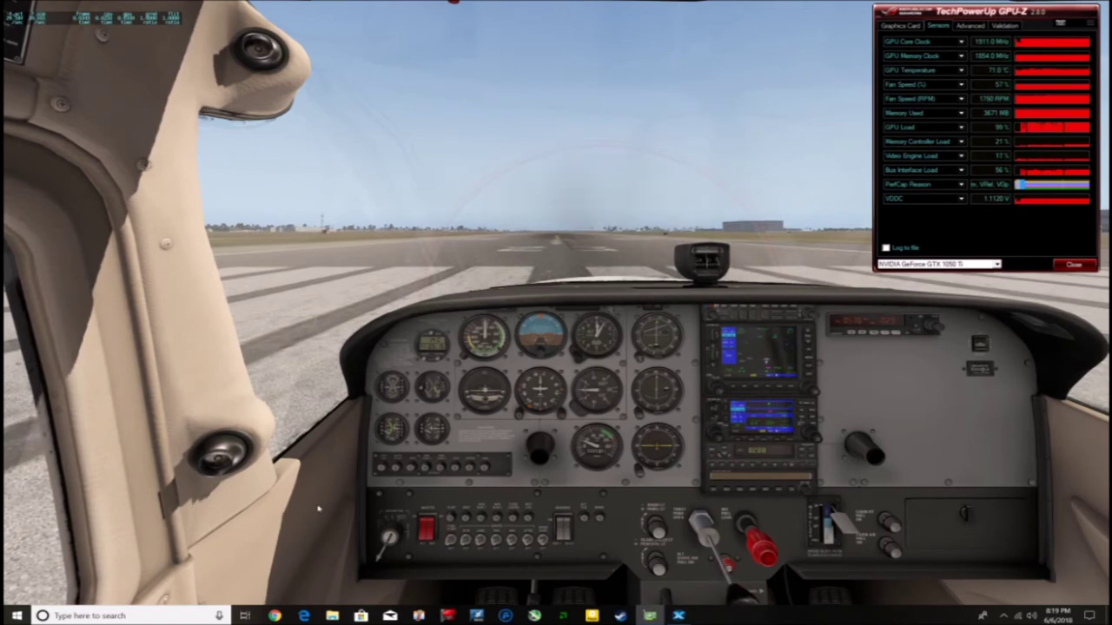
{"action": "left_click", "coordinate": [540, 600]}
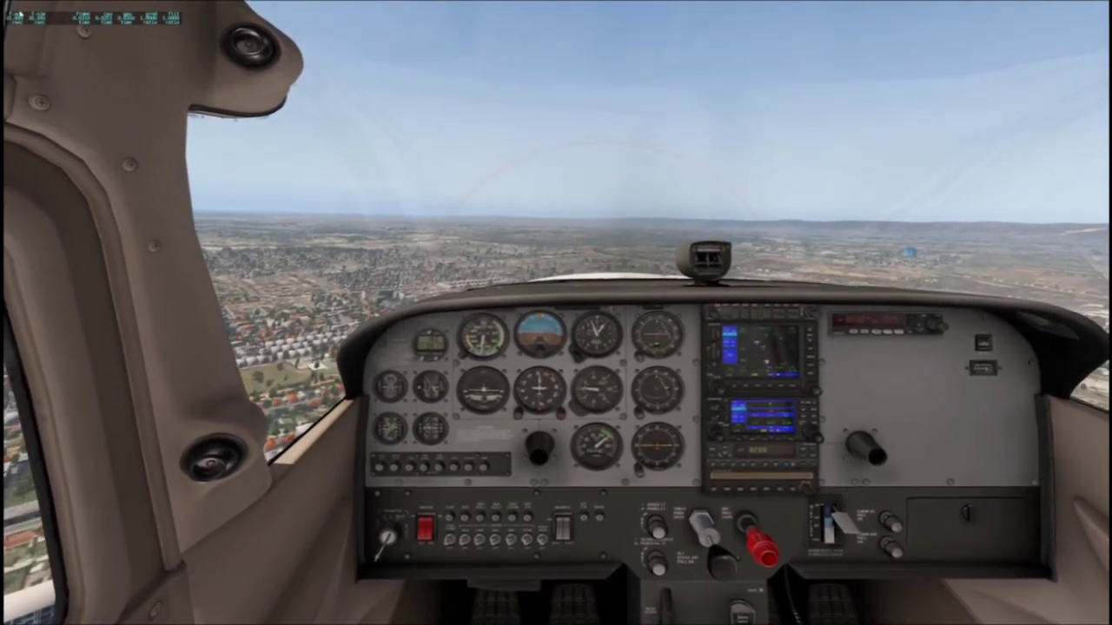
Open X-Plane's File menu while cruising over the city
{"action": "left_click", "coordinate": [14, 5]}
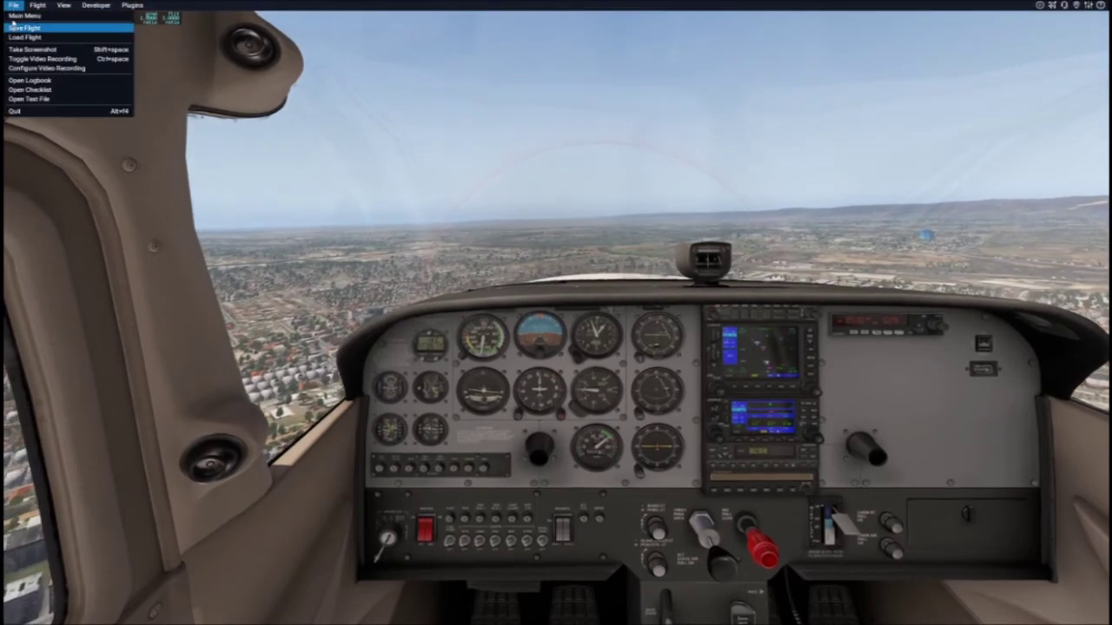
Switch the weather to the Marginal VFR preset with an overcast cumulus layer and resume flying
{"action": "left_click", "coordinate": [19, 15]}
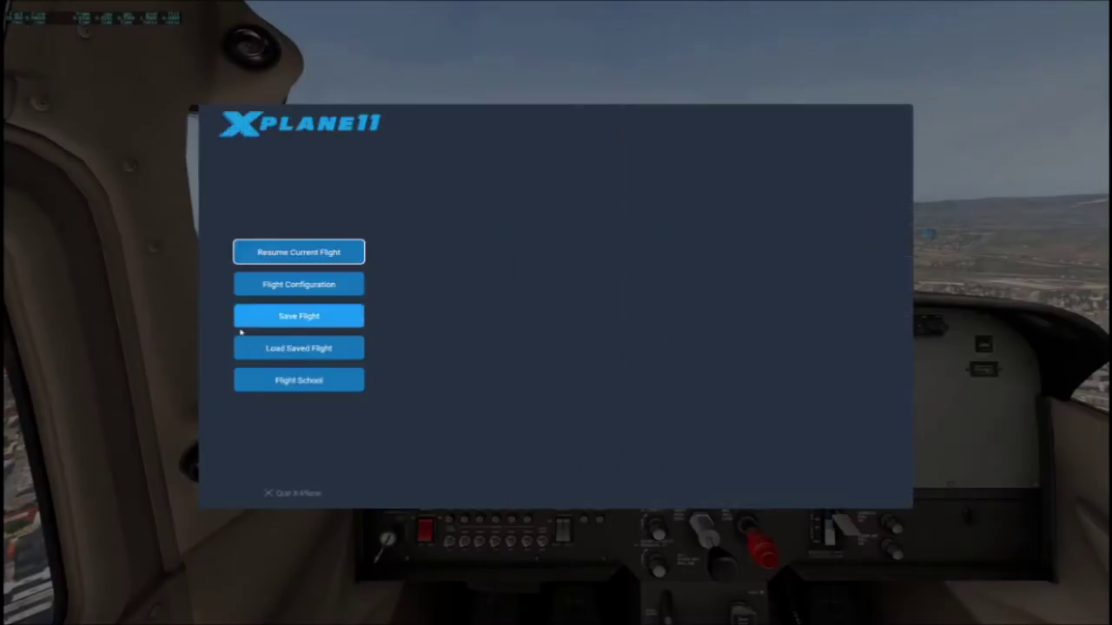
{"action": "left_click", "coordinate": [285, 284]}
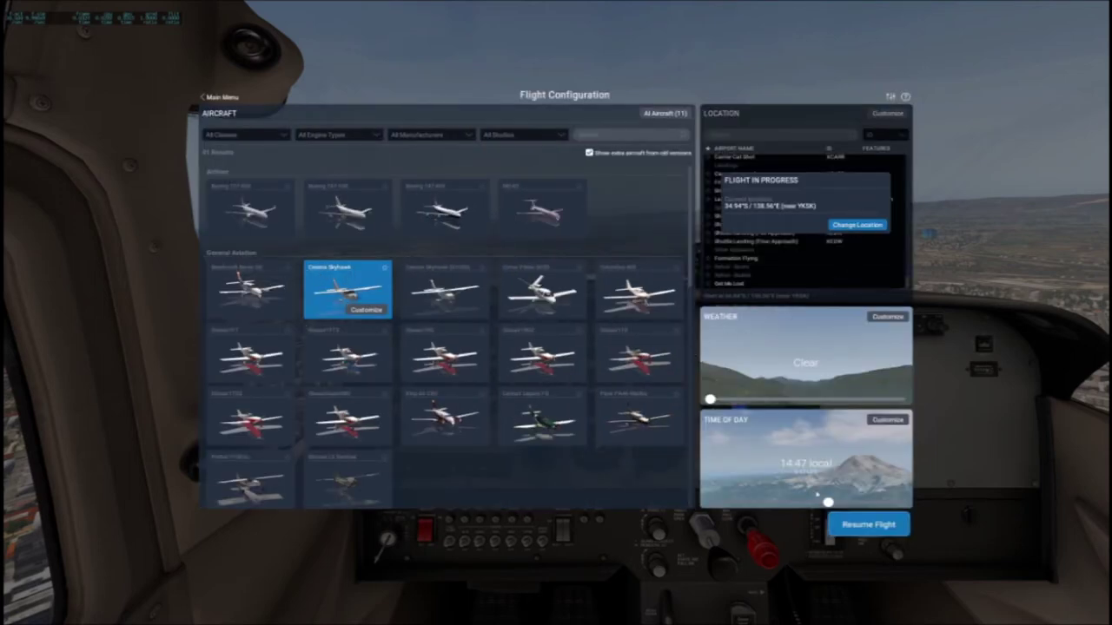
{"action": "left_click", "coordinate": [886, 316]}
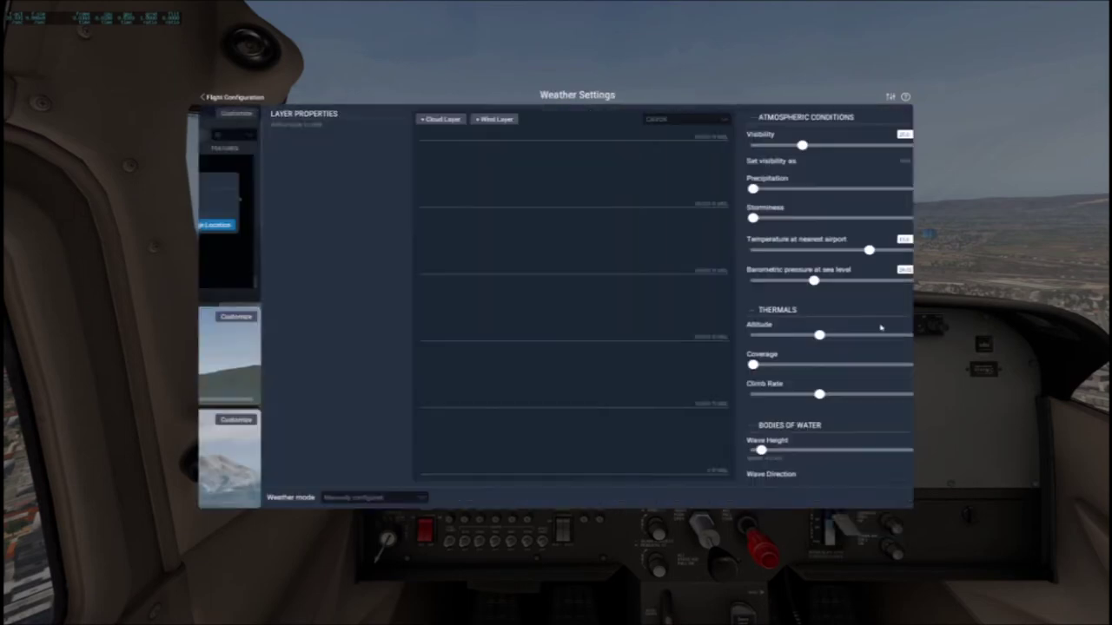
{"action": "left_click", "coordinate": [621, 122]}
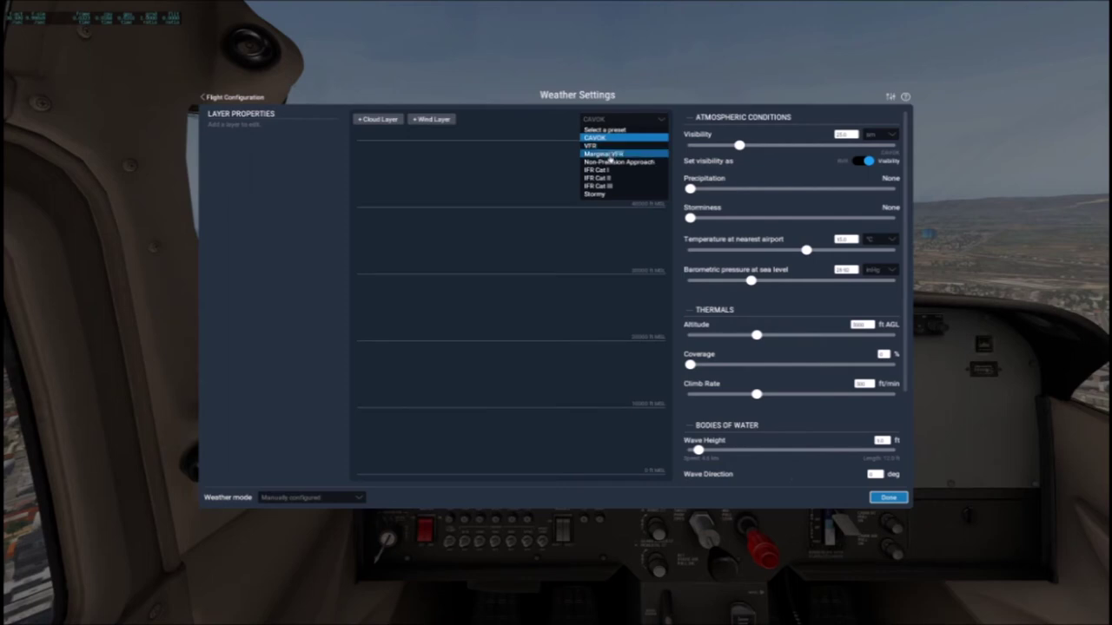
{"action": "left_click", "coordinate": [609, 156]}
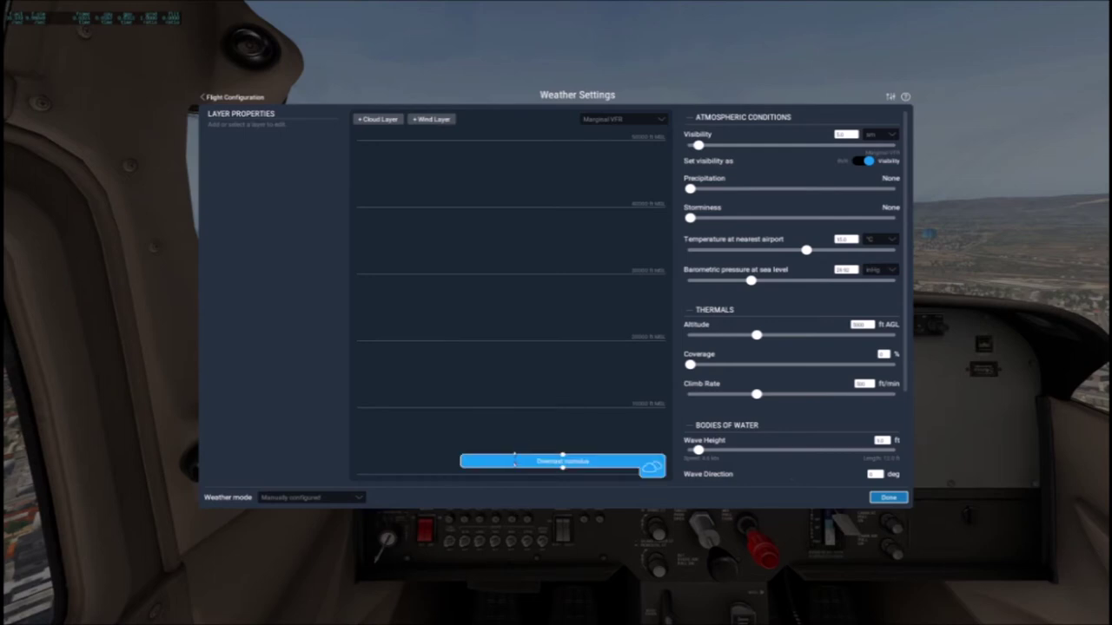
{"action": "left_click", "coordinate": [514, 460]}
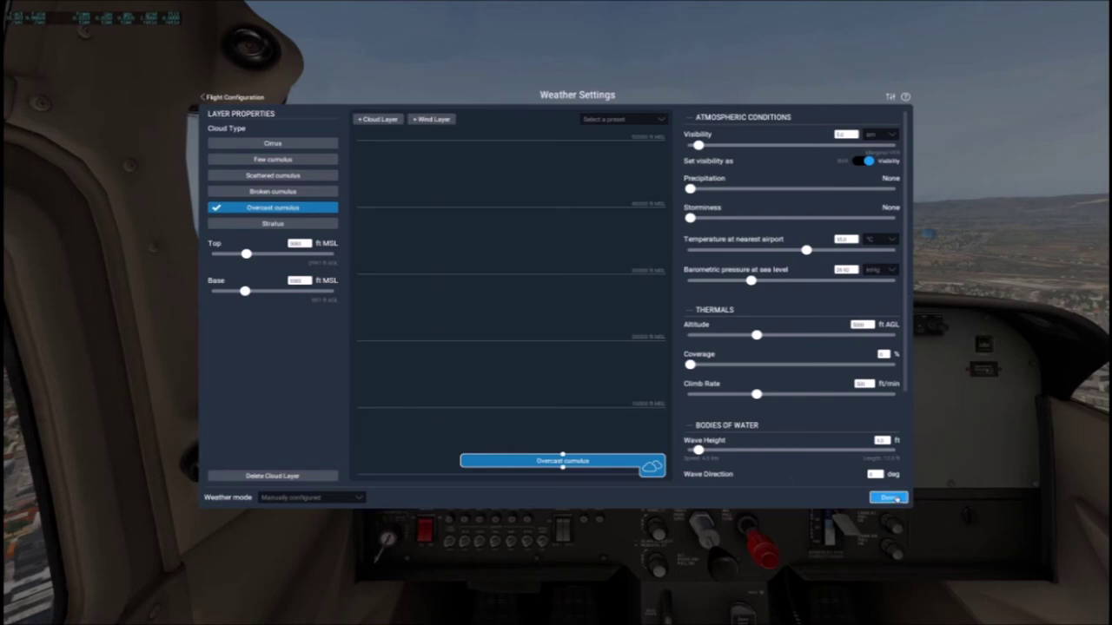
{"action": "left_click", "coordinate": [896, 498]}
{"action": "left_click", "coordinate": [869, 523]}
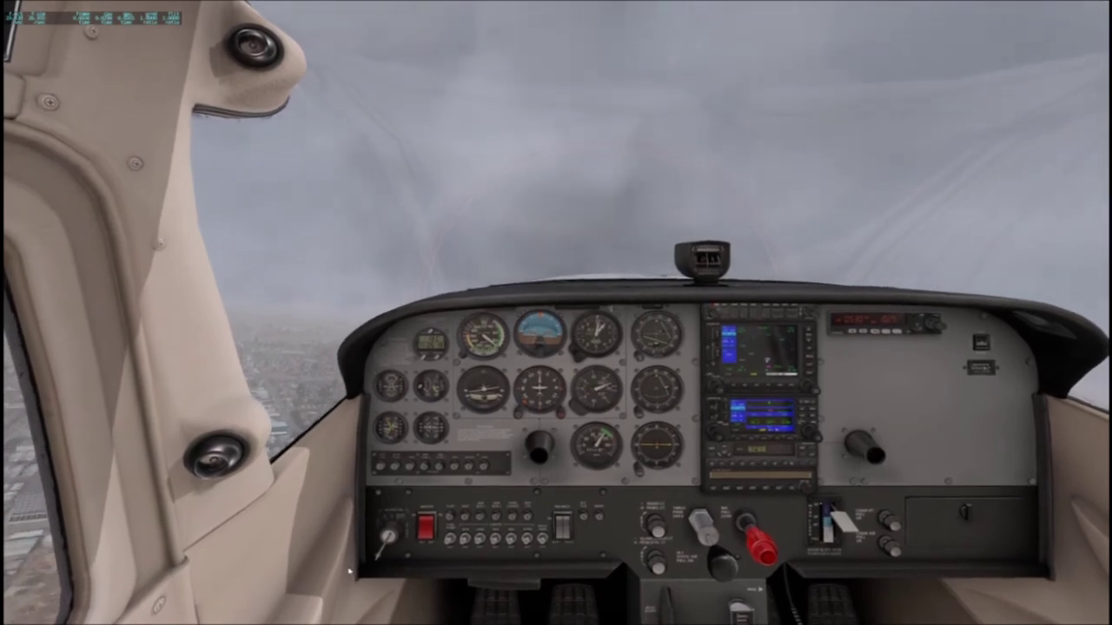
Bring up the Windows Start menu while flying through the overcast
{"action": "key", "text": "super"}
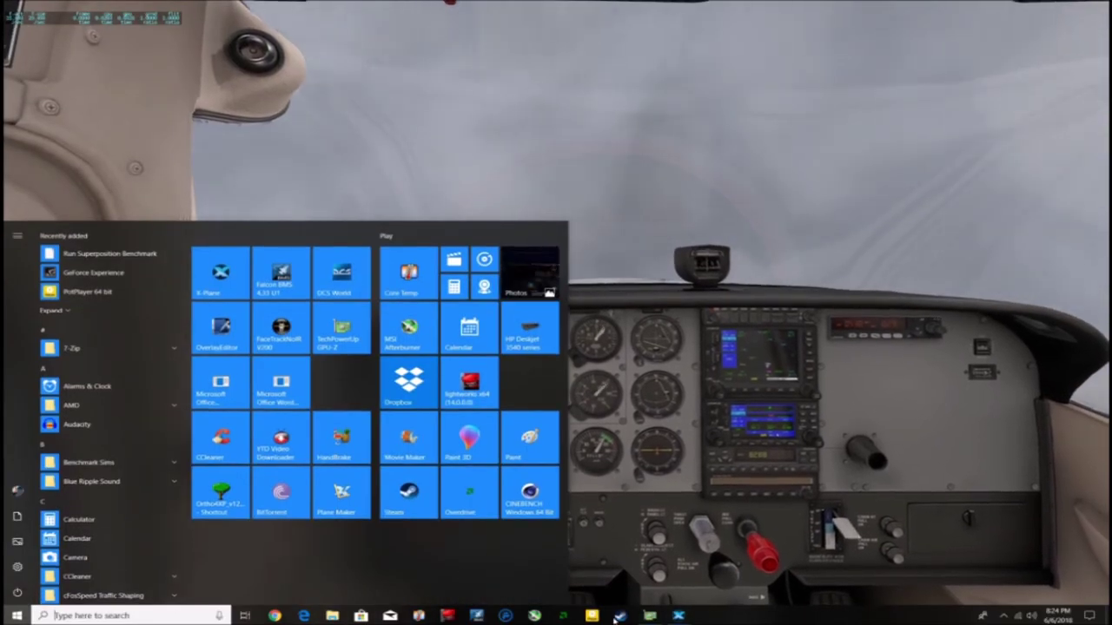
Monitor GPU-Z's Sensors readout (99% GTX 1050 Ti load) in flight, then open its window menu
{"action": "left_click", "coordinate": [649, 616]}
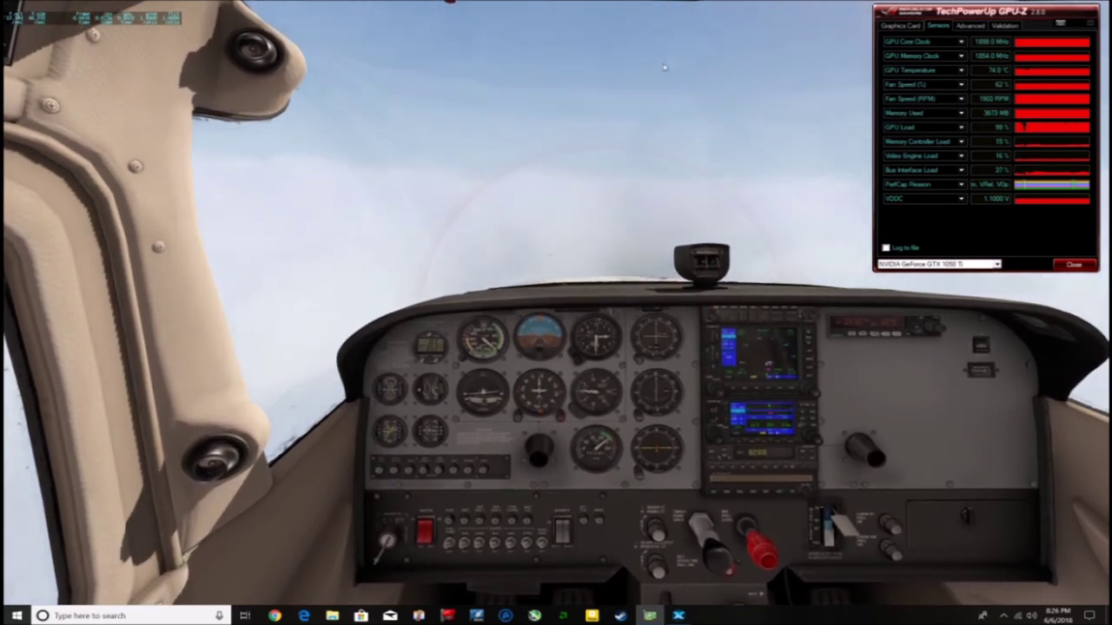
{"action": "left_click", "coordinate": [876, 15]}
Minimize GPU-Z and look around the cockpit, left then right toward the seat
{"action": "left_click", "coordinate": [737, 79]}
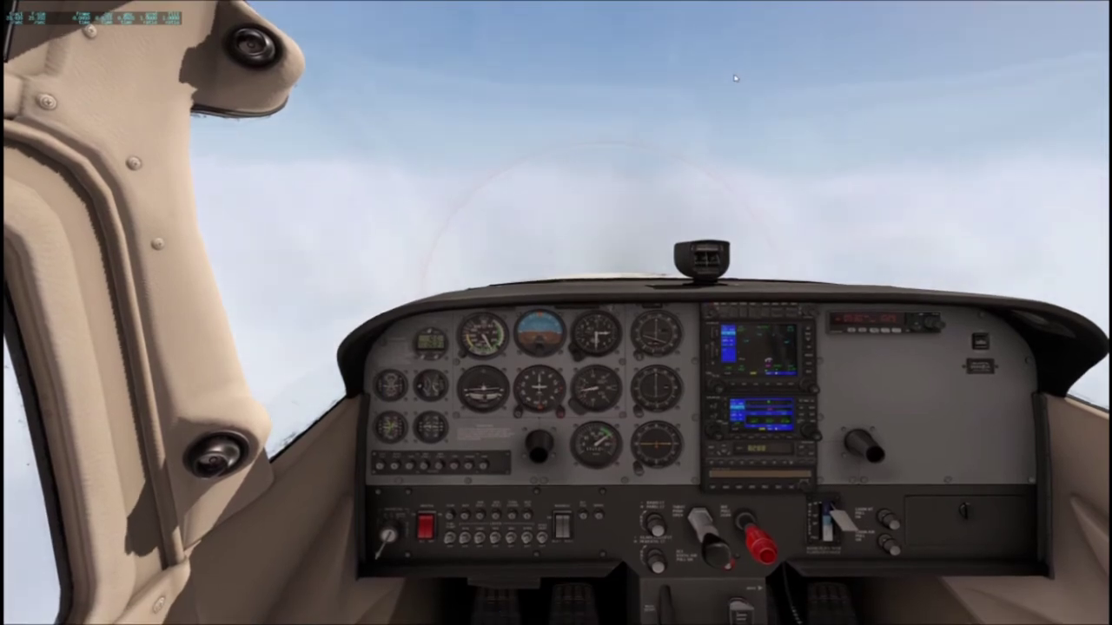
{"action": "key", "text": "q"}
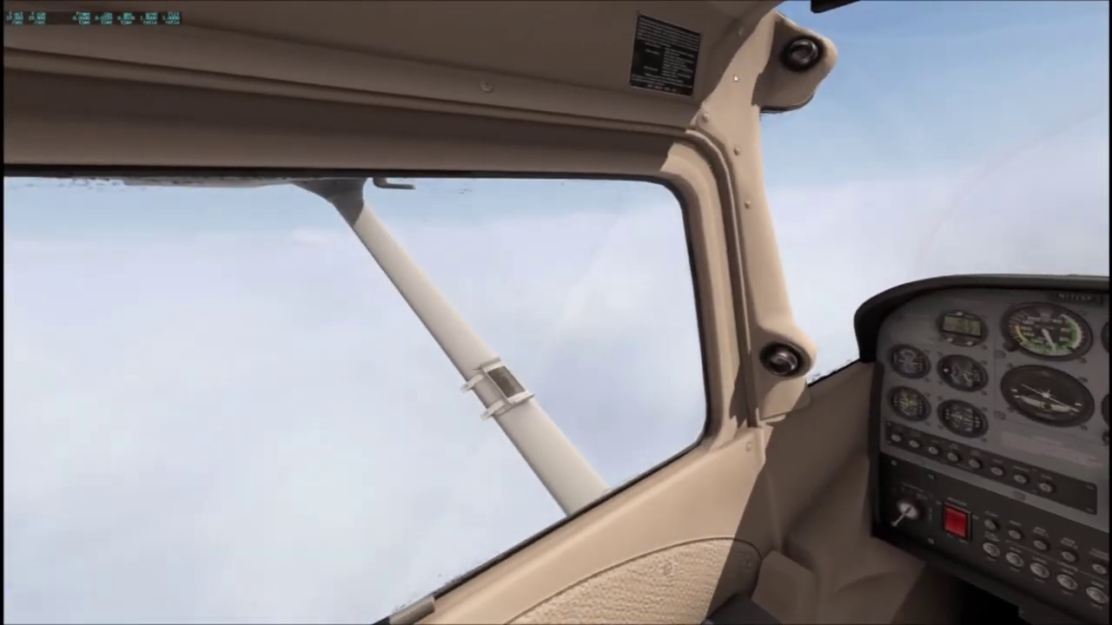
{"action": "key", "text": "e"}
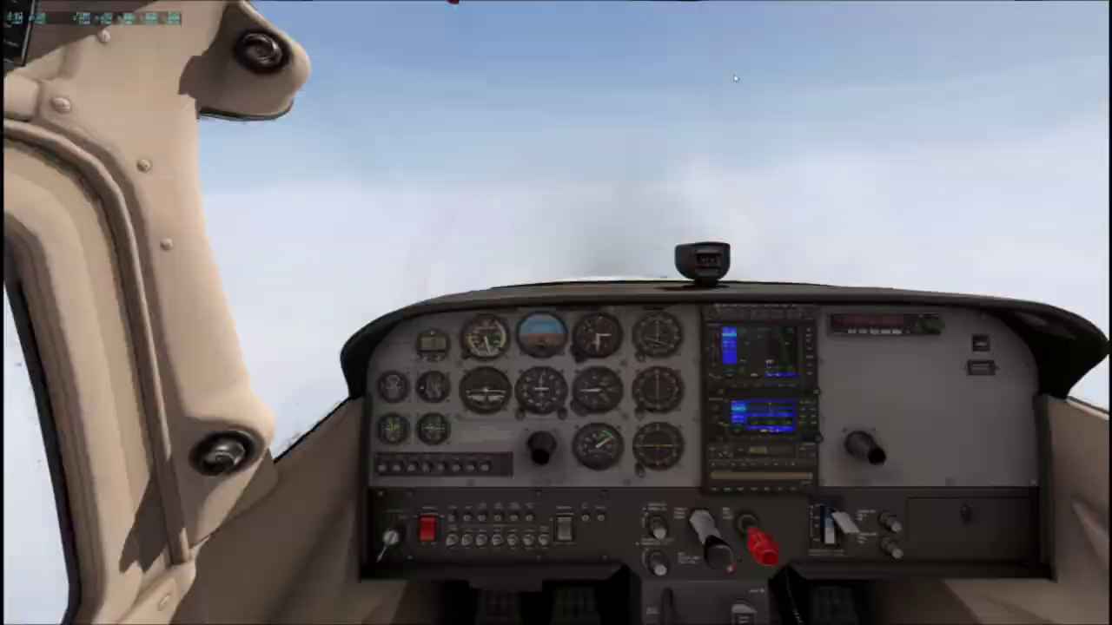
{"action": "key", "text": "e"}
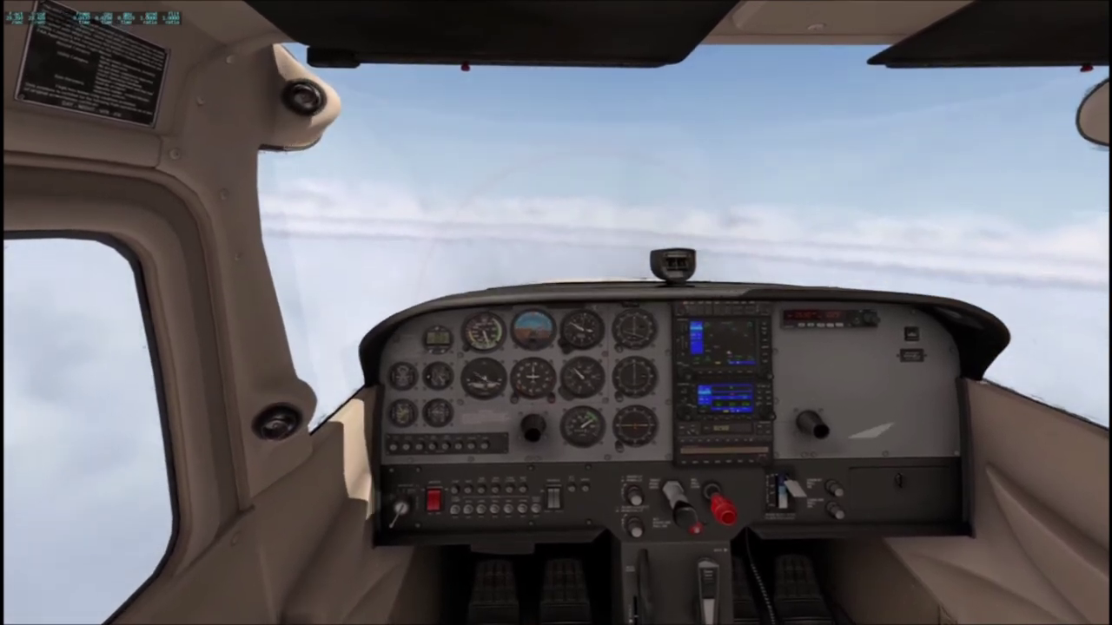
Pause the sim above the clouds and show the Start menu and hidden tray icons
{"action": "key", "text": "p"}
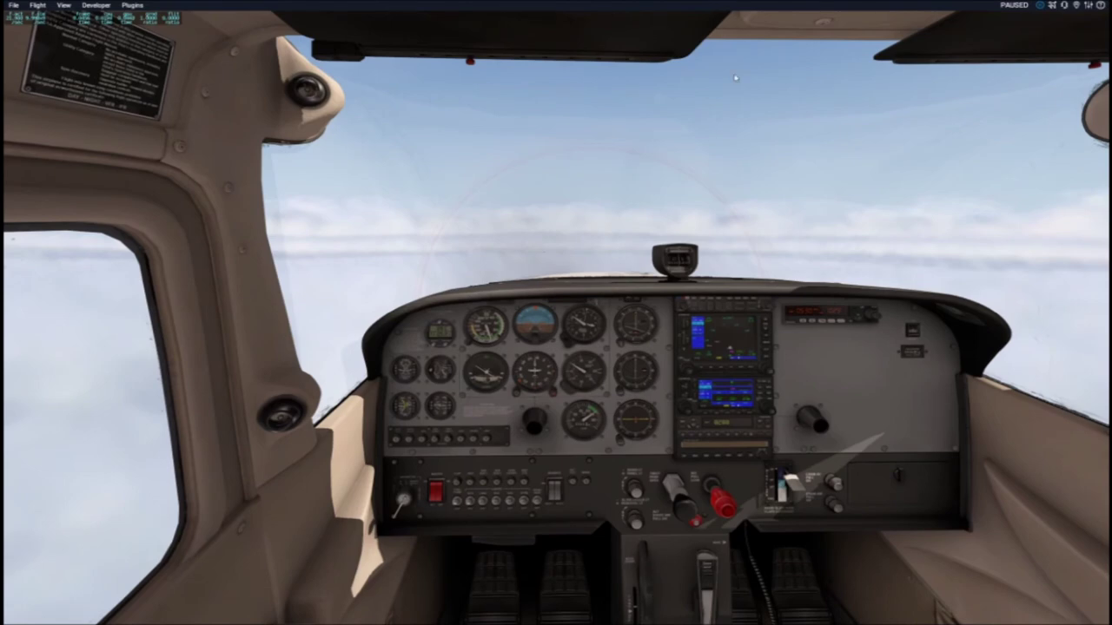
{"action": "key", "text": "super"}
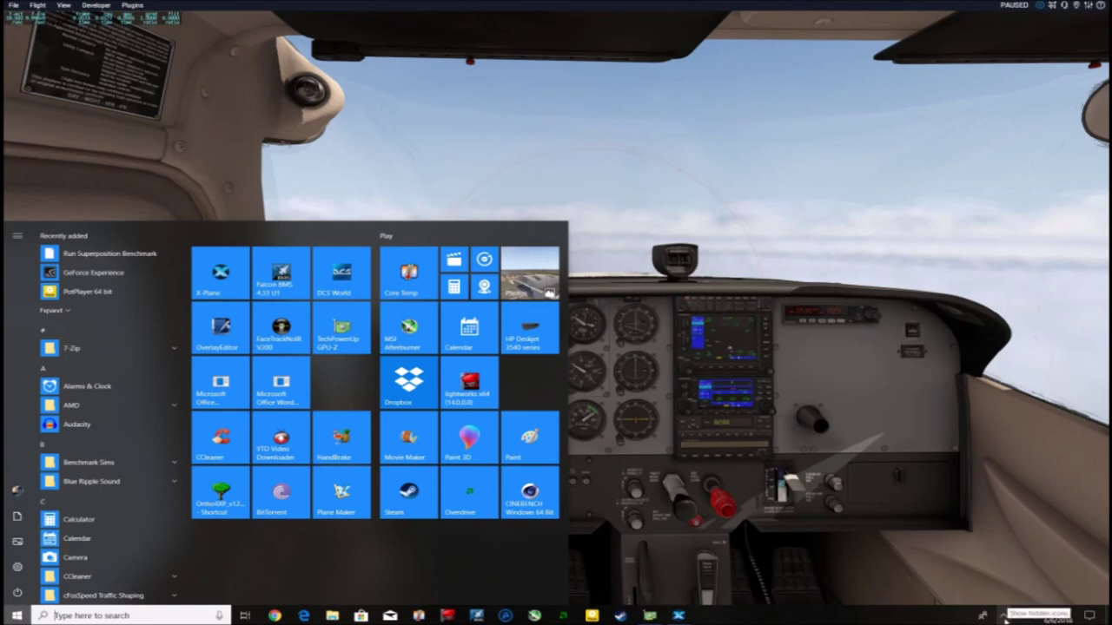
{"action": "left_click", "coordinate": [1004, 615]}
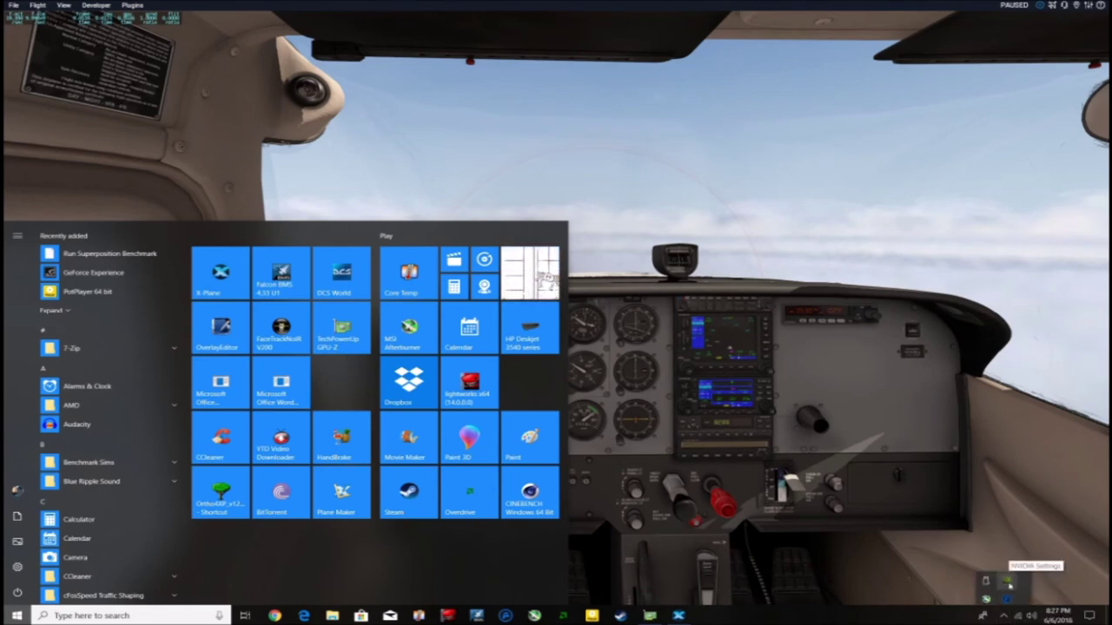
Bring the NVIDIA Control Panel back over the sim and open Adjust video color settings
{"action": "key", "text": "Escape"}
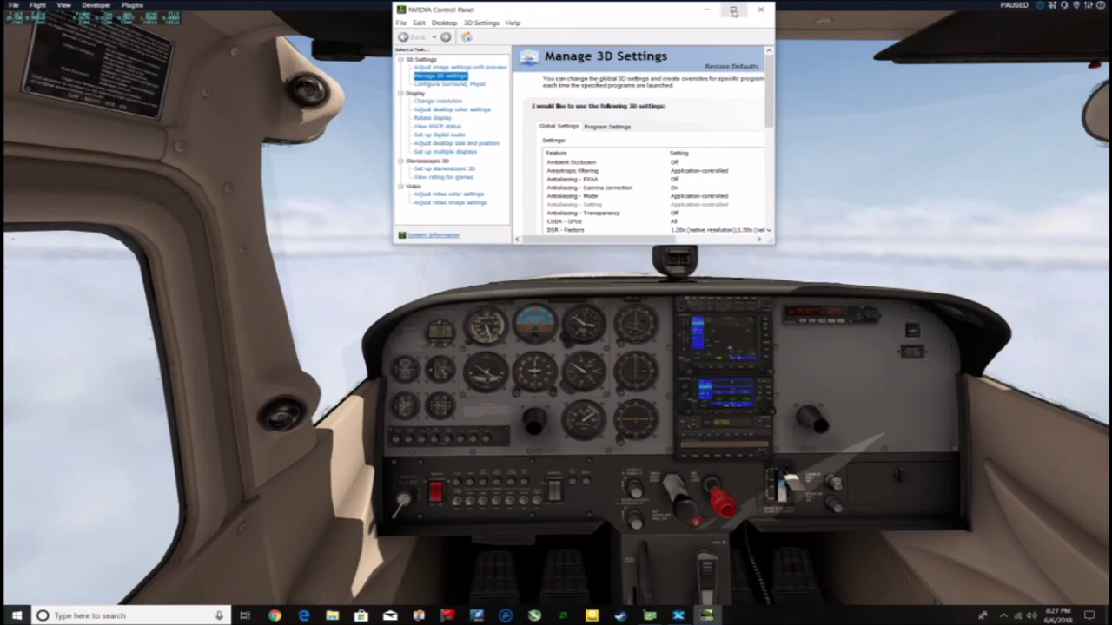
{"action": "left_click", "coordinate": [733, 10]}
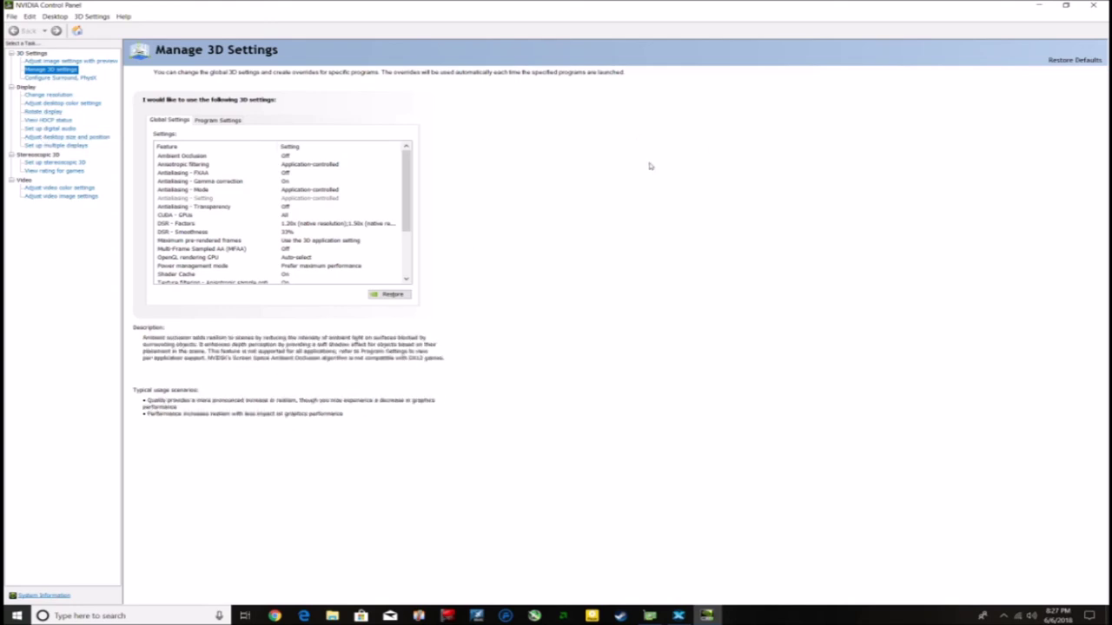
{"action": "left_click", "coordinate": [1038, 6]}
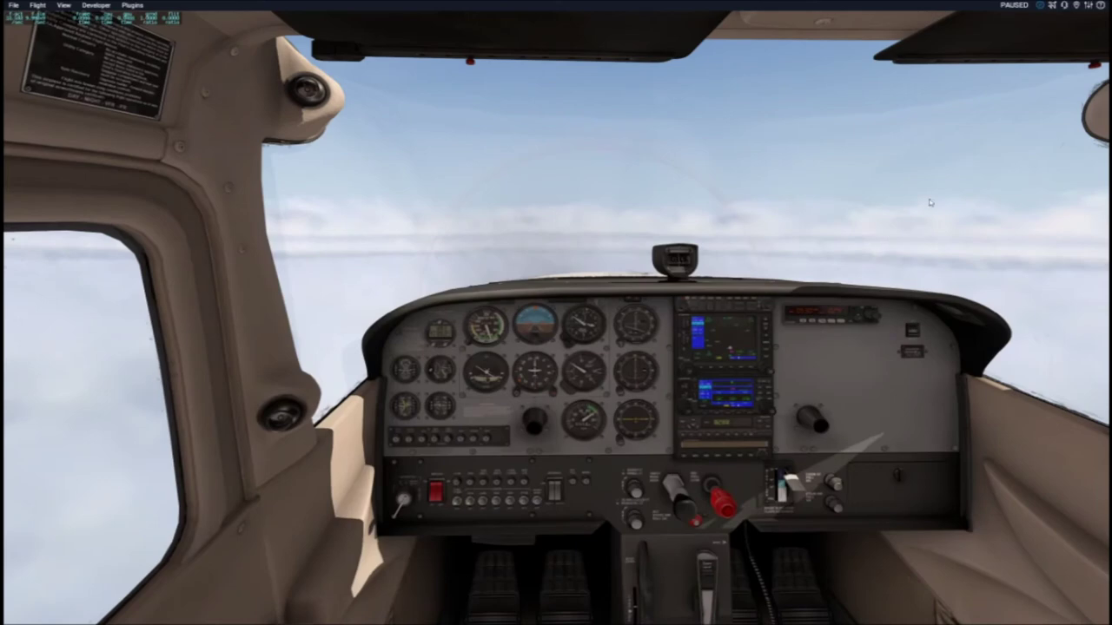
{"action": "key", "text": "super"}
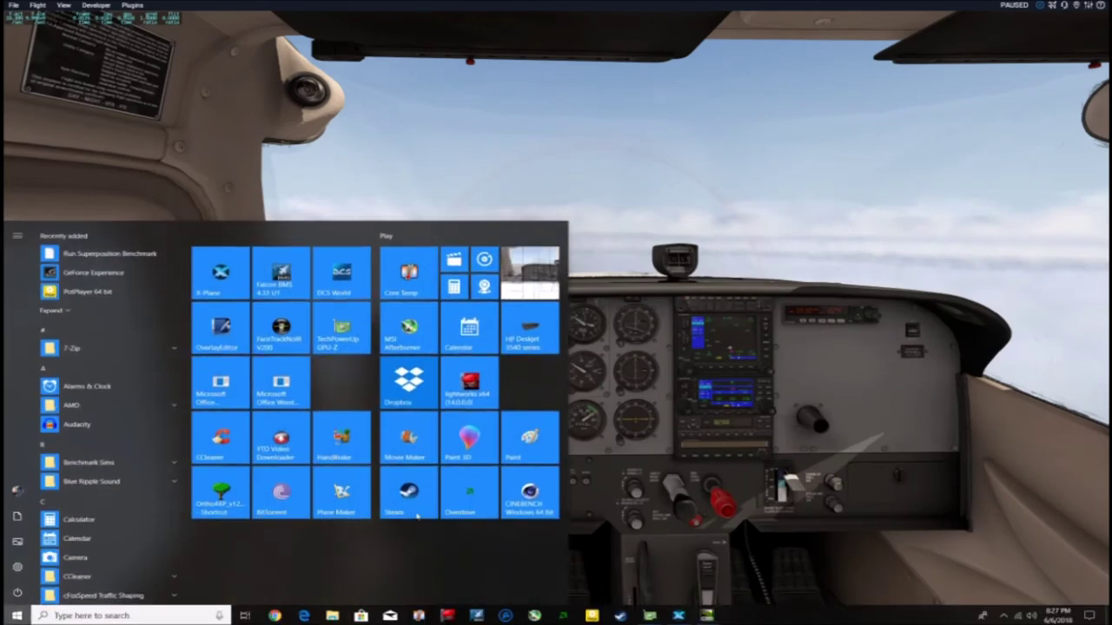
{"action": "left_click", "coordinate": [707, 616]}
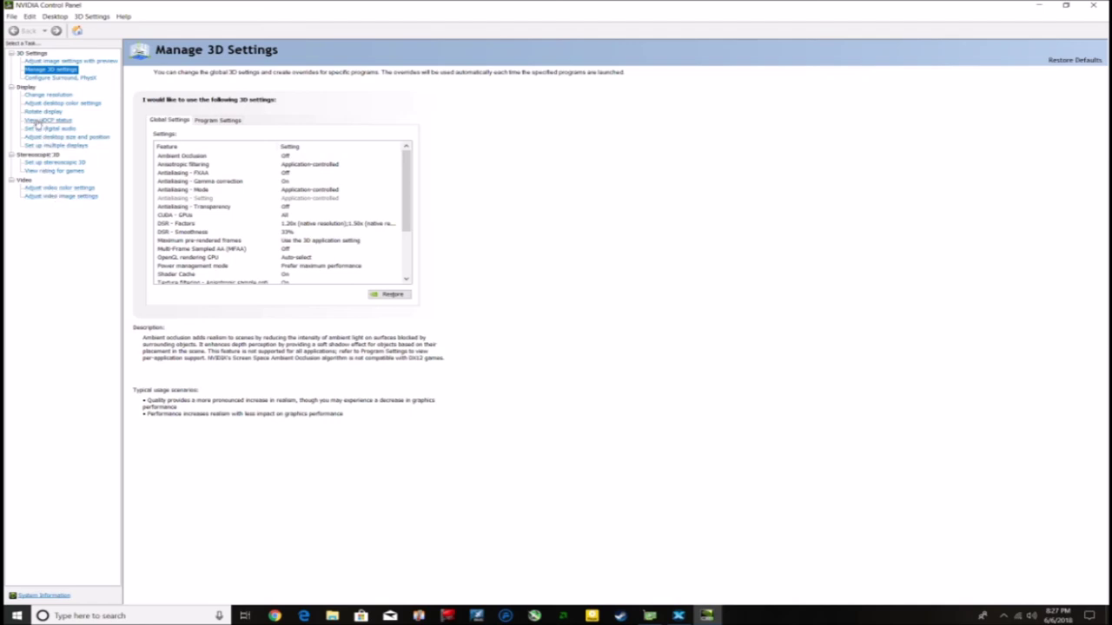
{"action": "left_click", "coordinate": [50, 190]}
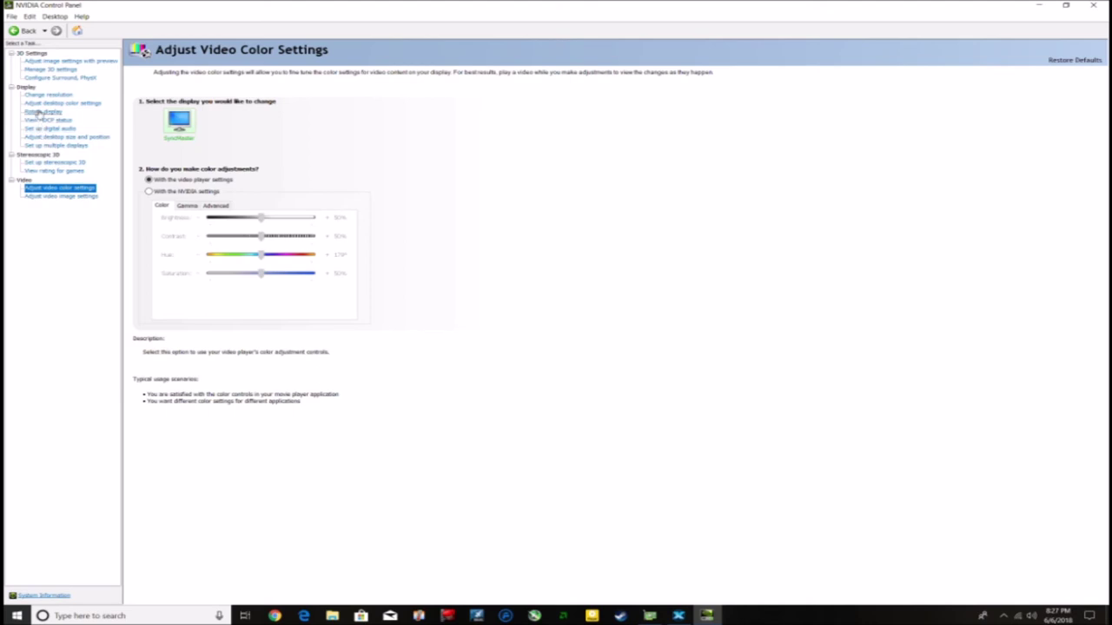
View the SyncMaster desktop colour settings, then return to full-screen paused X-Plane
{"action": "left_click", "coordinate": [39, 103]}
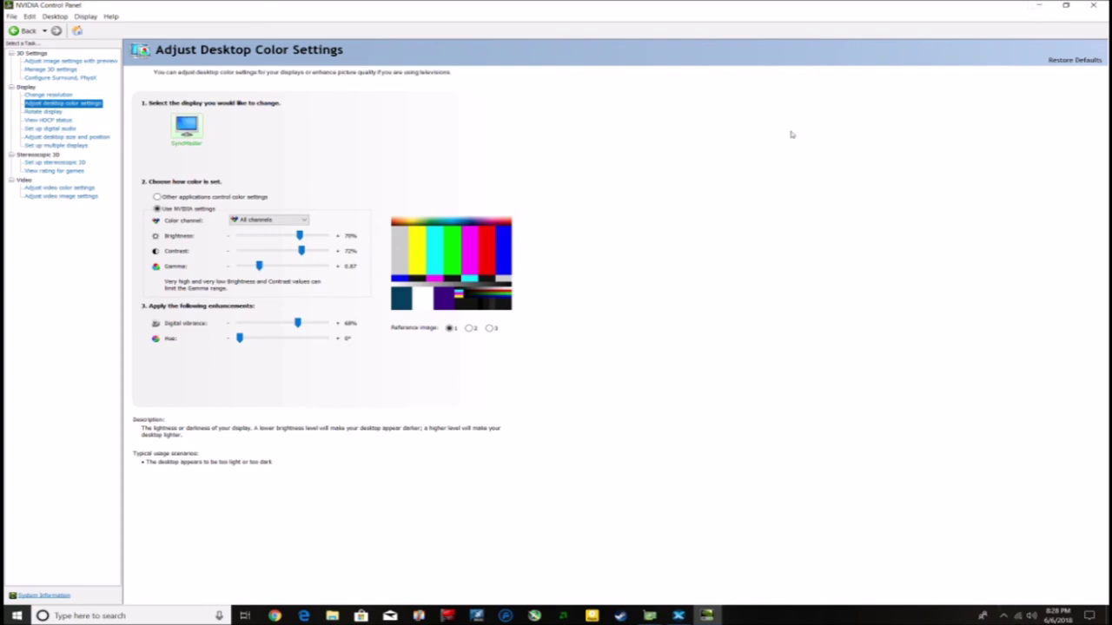
{"action": "left_click", "coordinate": [1093, 7]}
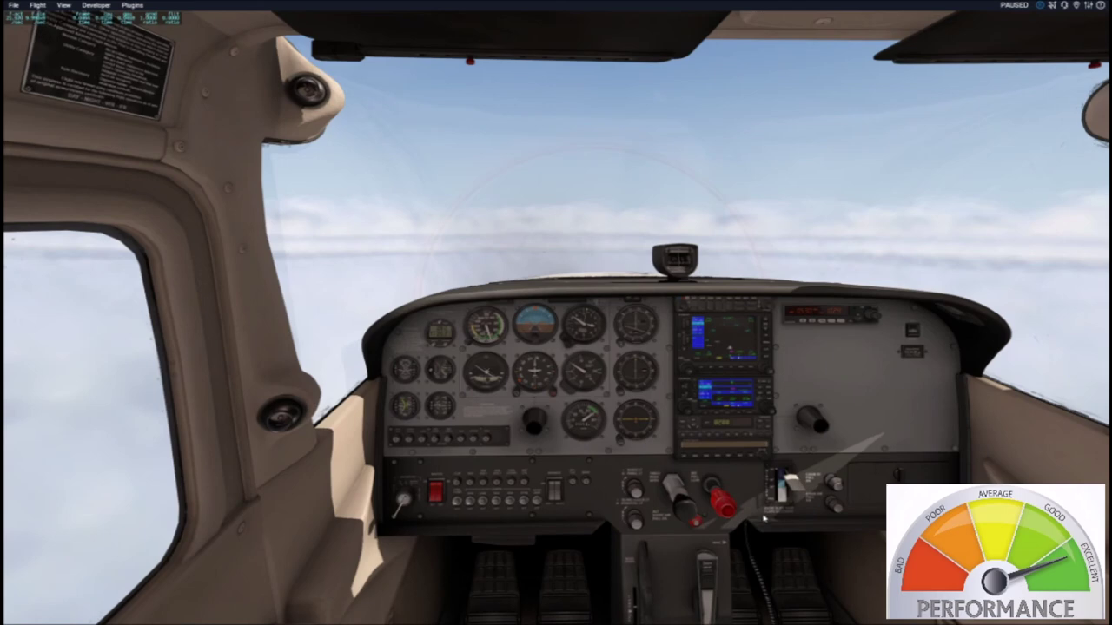
Switch to the outside view and orbit and zoom the camera around the paused Cessna
{"action": "key", "text": "shift+8"}
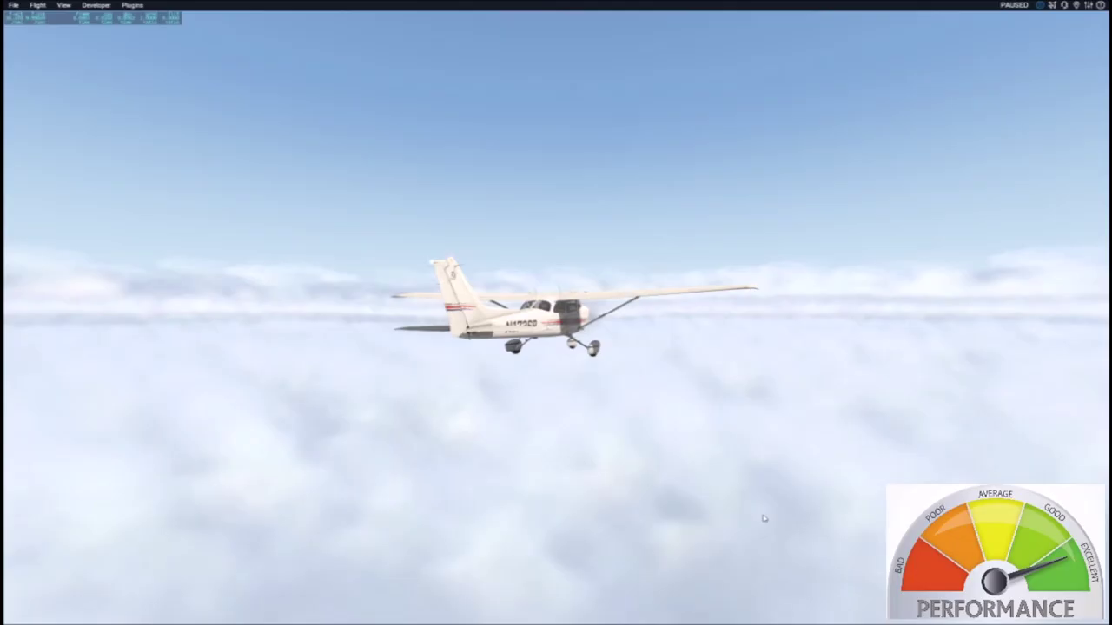
{"action": "key", "text": "Left"}
{"action": "key", "text": "Left"}
{"action": "key", "text": "Left"}
{"action": "key", "text": "Left"}
{"action": "key", "text": "Left"}
{"action": "key", "text": "Left"}
{"action": "key", "text": "Left"}
{"action": "key", "text": "Left"}
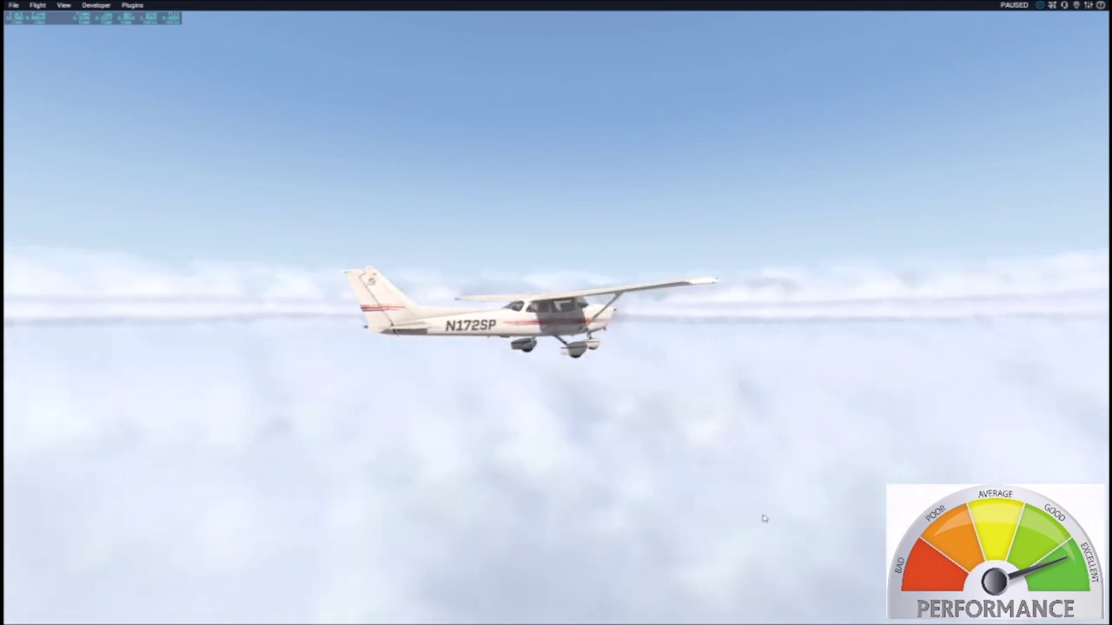
{"action": "key", "text": "Left"}
{"action": "key", "text": "Left"}
{"action": "key", "text": "Left"}
{"action": "key", "text": "Left"}
{"action": "key", "text": "Left"}
{"action": "key", "text": "Left"}
{"action": "key", "text": "Left"}
{"action": "key", "text": "Left"}
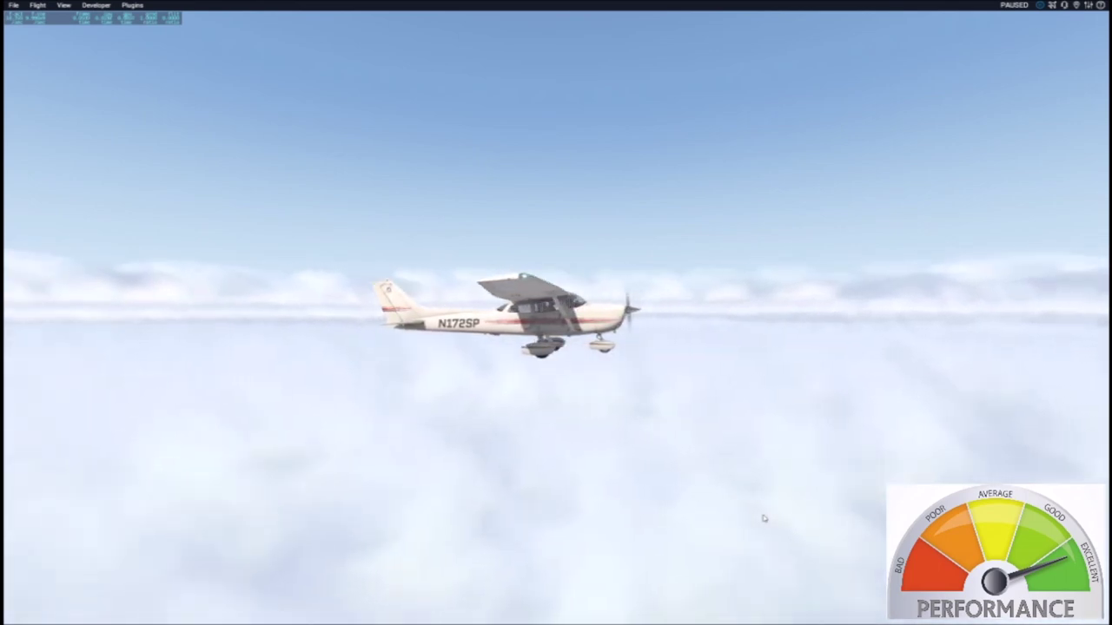
{"action": "key", "text": "Left"}
{"action": "key", "text": "Left"}
{"action": "key", "text": "Left"}
{"action": "key", "text": "Left"}
{"action": "key", "text": "Left"}
{"action": "key", "text": "Left"}
{"action": "key", "text": "Left"}
{"action": "key", "text": "Left"}
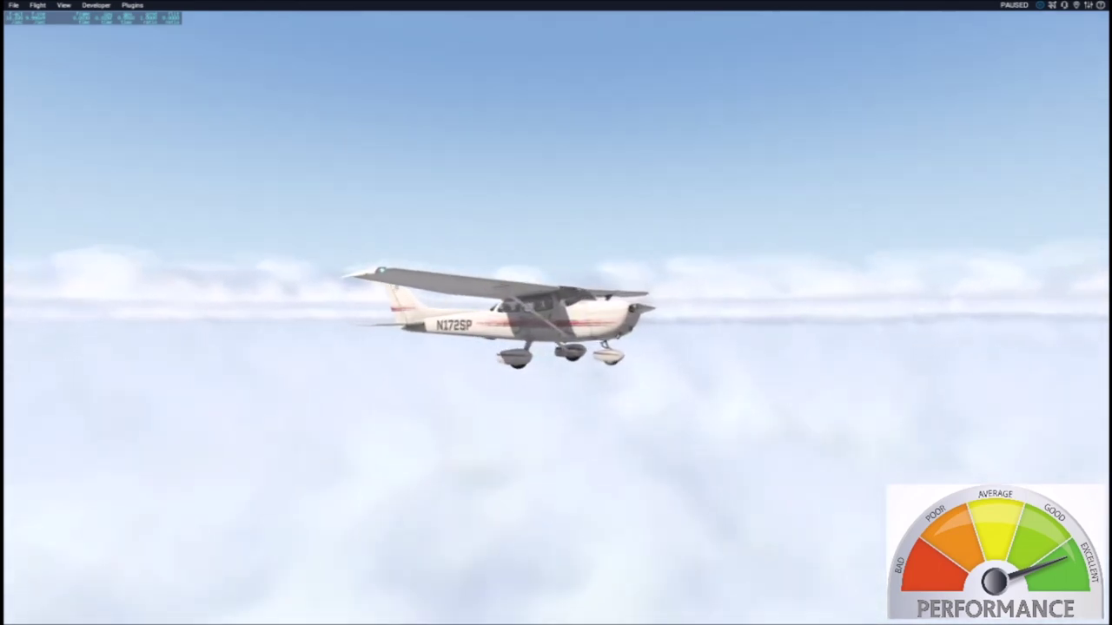
{"action": "key", "text": "equal"}
{"action": "key", "text": "equal"}
{"action": "key", "text": "equal"}
{"action": "key", "text": "equal"}
{"action": "key", "text": "equal"}
{"action": "key", "text": "equal"}
{"action": "key", "text": "equal"}
{"action": "key", "text": "equal"}
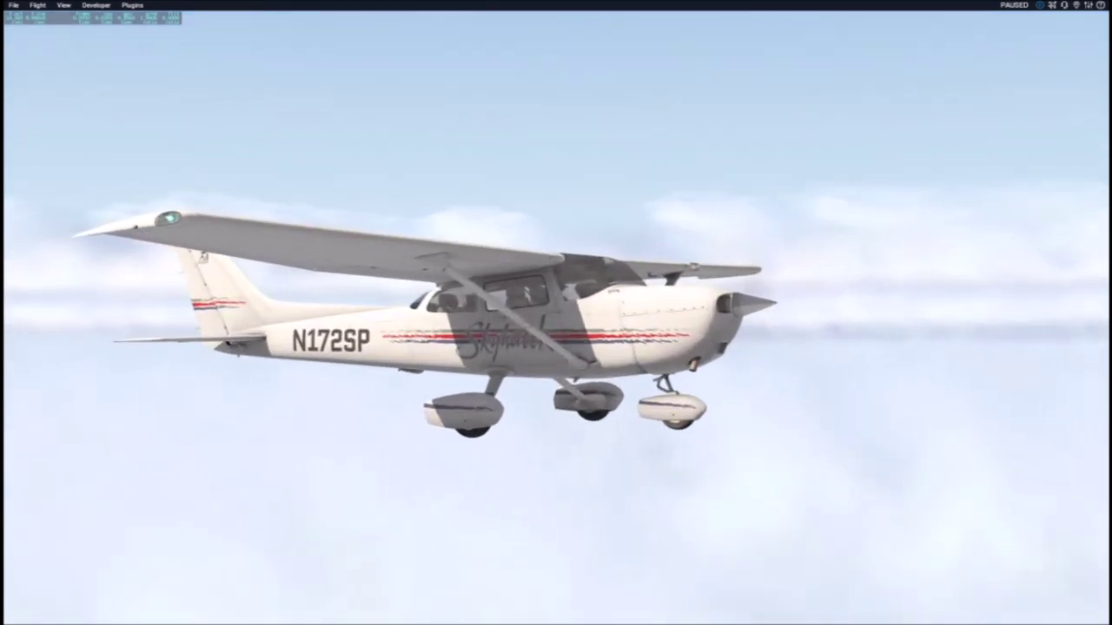
{"action": "key", "text": "Right"}
{"action": "key", "text": "Right"}
{"action": "key", "text": "Right"}
{"action": "key", "text": "Right"}
{"action": "key", "text": "Right"}
{"action": "key", "text": "Right"}
{"action": "key", "text": "Right"}
{"action": "key", "text": "Right"}
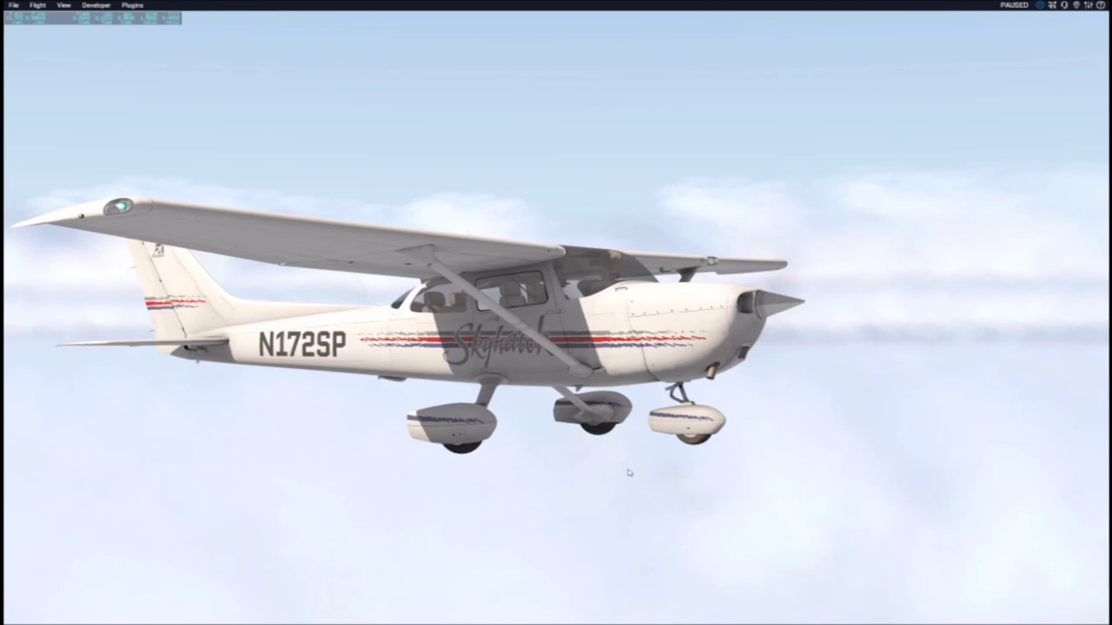
{"action": "key", "text": "Right"}
{"action": "key", "text": "Right"}
{"action": "key", "text": "Right"}
{"action": "key", "text": "Right"}
{"action": "key", "text": "Right"}
{"action": "key", "text": "Right"}
{"action": "key", "text": "Right"}
{"action": "key", "text": "Right"}
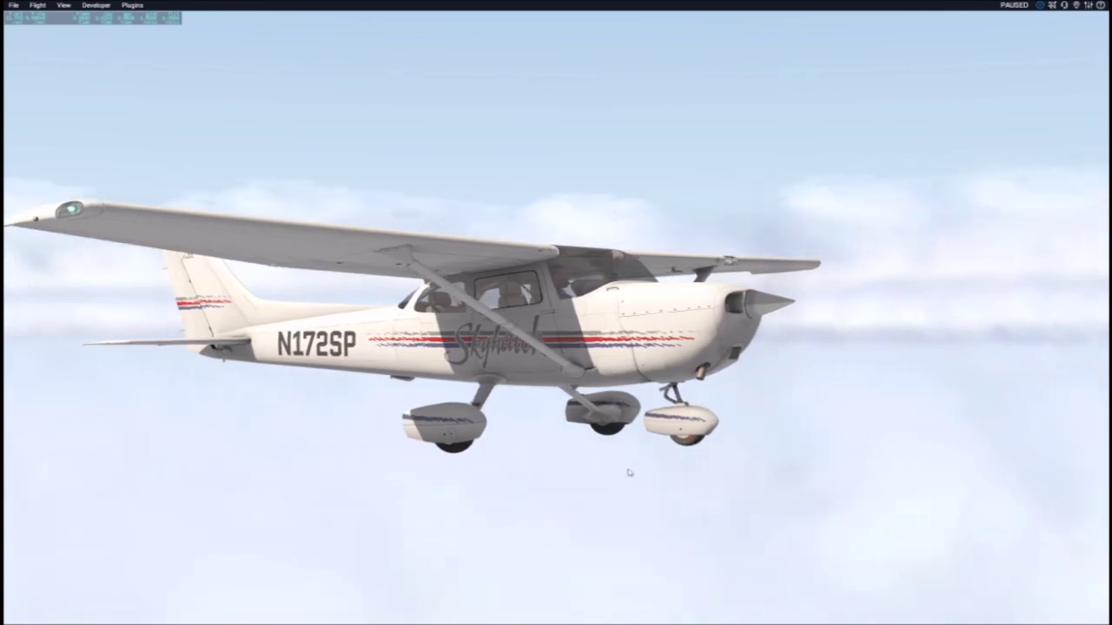
{"action": "key", "text": "Right"}
{"action": "key", "text": "Right"}
{"action": "key", "text": "Right"}
{"action": "key", "text": "Right"}
{"action": "key", "text": "Right"}
{"action": "key", "text": "Right"}
{"action": "key", "text": "Right"}
{"action": "key", "text": "Right"}
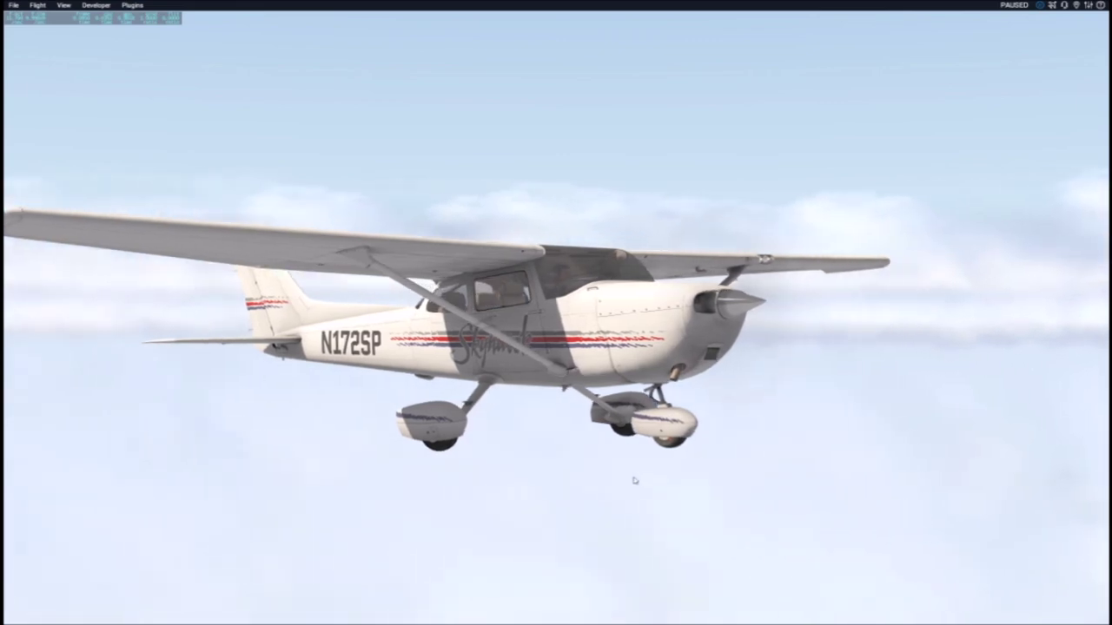
{"action": "key", "text": "Right"}
{"action": "key", "text": "Right"}
{"action": "key", "text": "Right"}
{"action": "key", "text": "Right"}
{"action": "key", "text": "Right"}
{"action": "key", "text": "Right"}
{"action": "key", "text": "Right"}
{"action": "key", "text": "Right"}
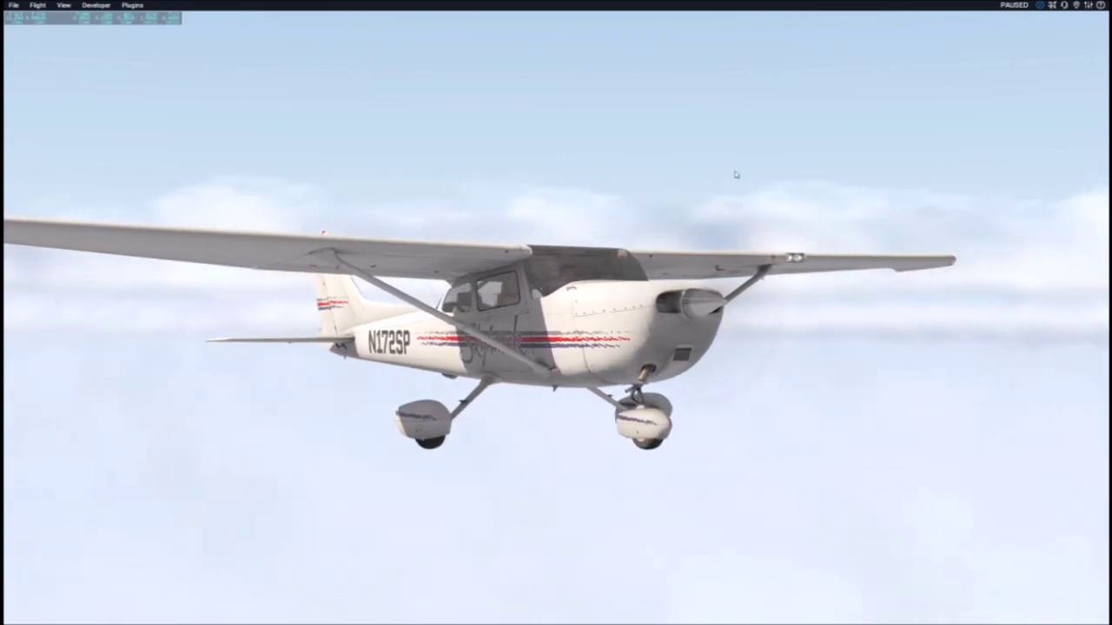
{"action": "key", "text": "Right"}
{"action": "key", "text": "Right"}
{"action": "key", "text": "Right"}
{"action": "key", "text": "Right"}
{"action": "key", "text": "Right"}
{"action": "key", "text": "Right"}
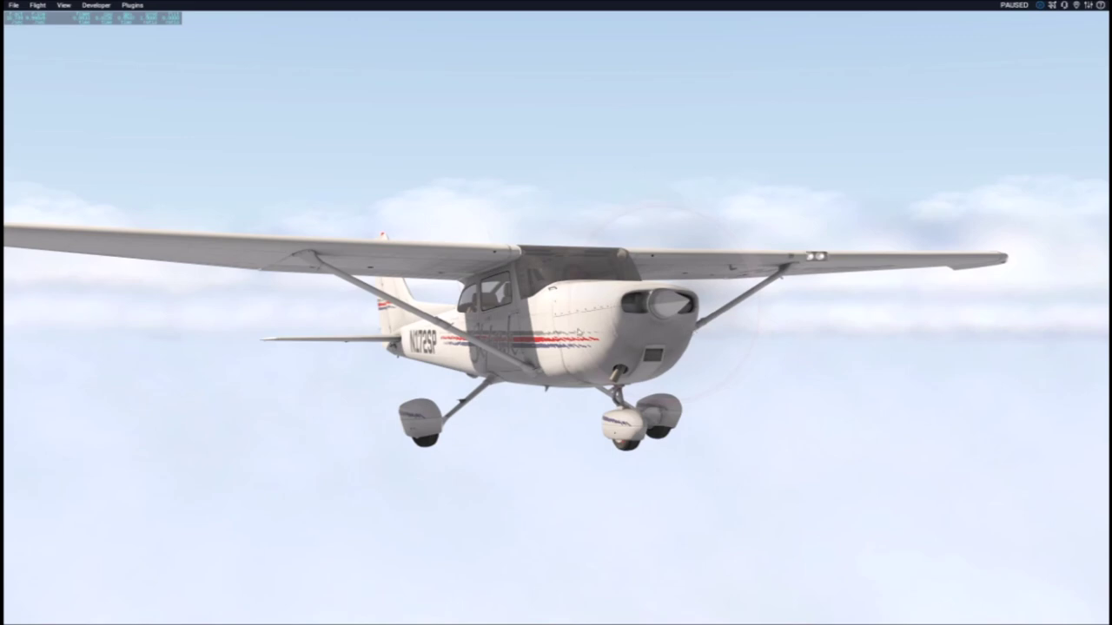
Set the Graphics resolution to Default Monitor Settings and resume the paused flight
{"action": "left_click", "coordinate": [13, 5]}
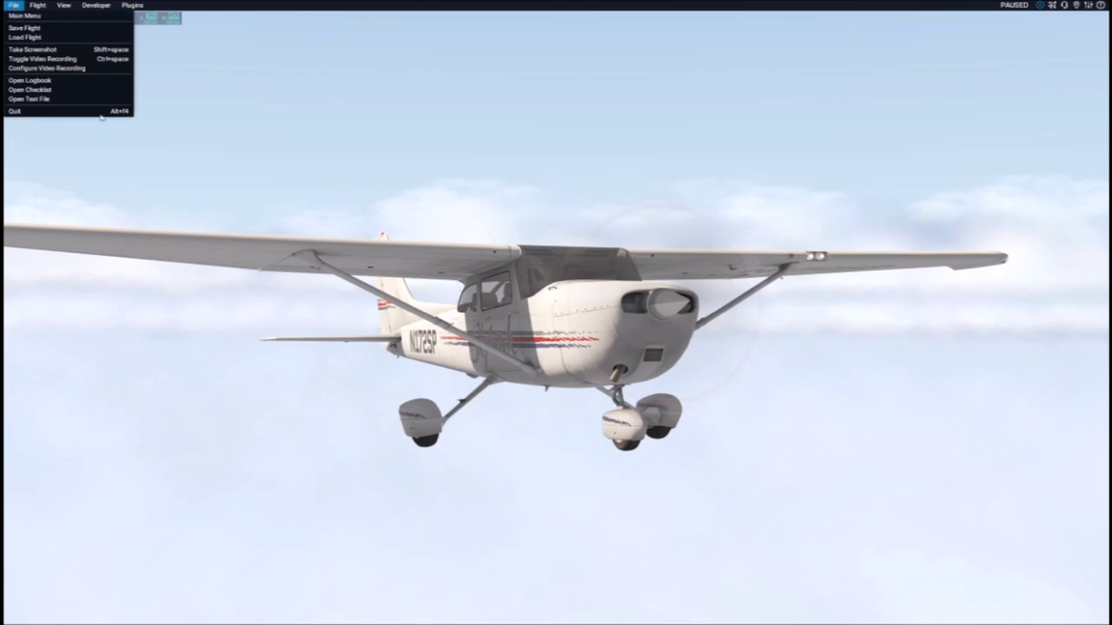
{"action": "left_click", "coordinate": [21, 16]}
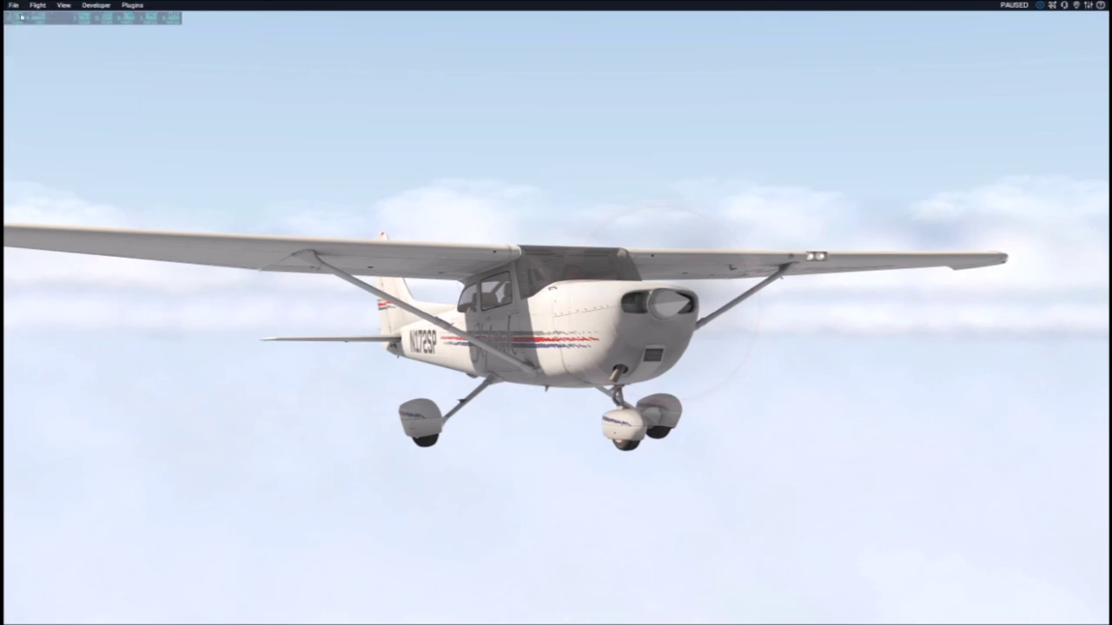
{"action": "left_click", "coordinate": [286, 287]}
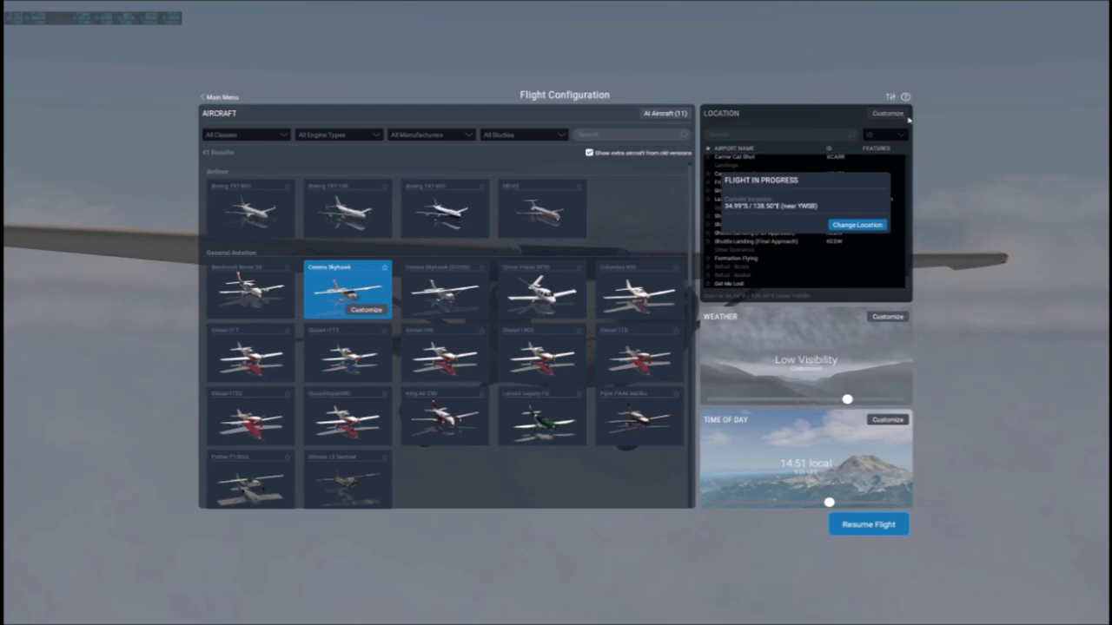
{"action": "left_click", "coordinate": [890, 97]}
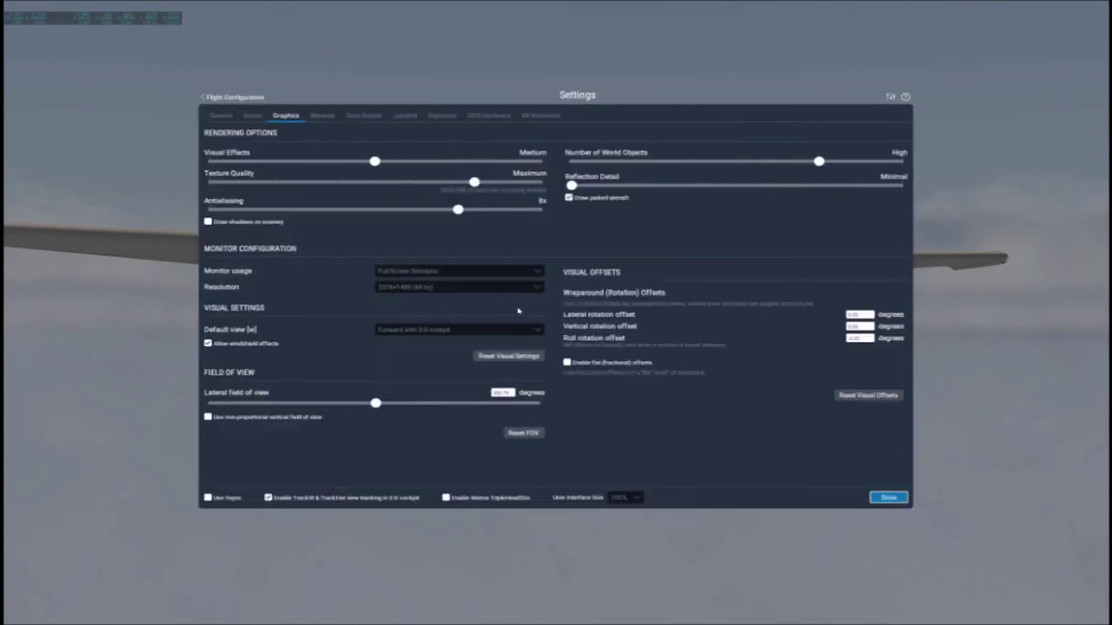
{"action": "left_click", "coordinate": [503, 288]}
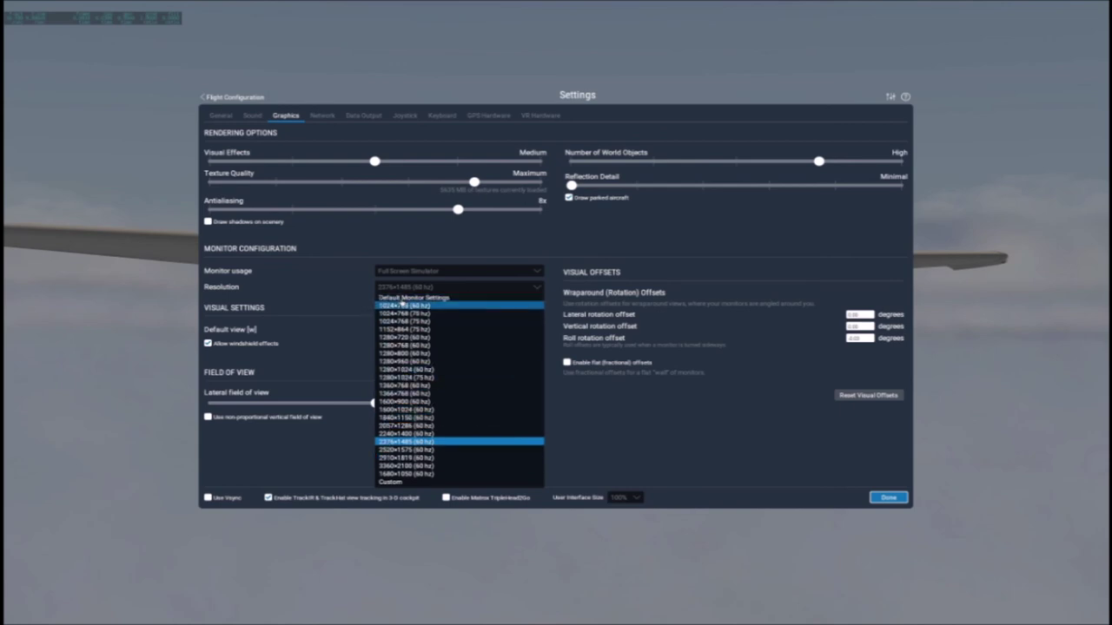
{"action": "left_click", "coordinate": [398, 298]}
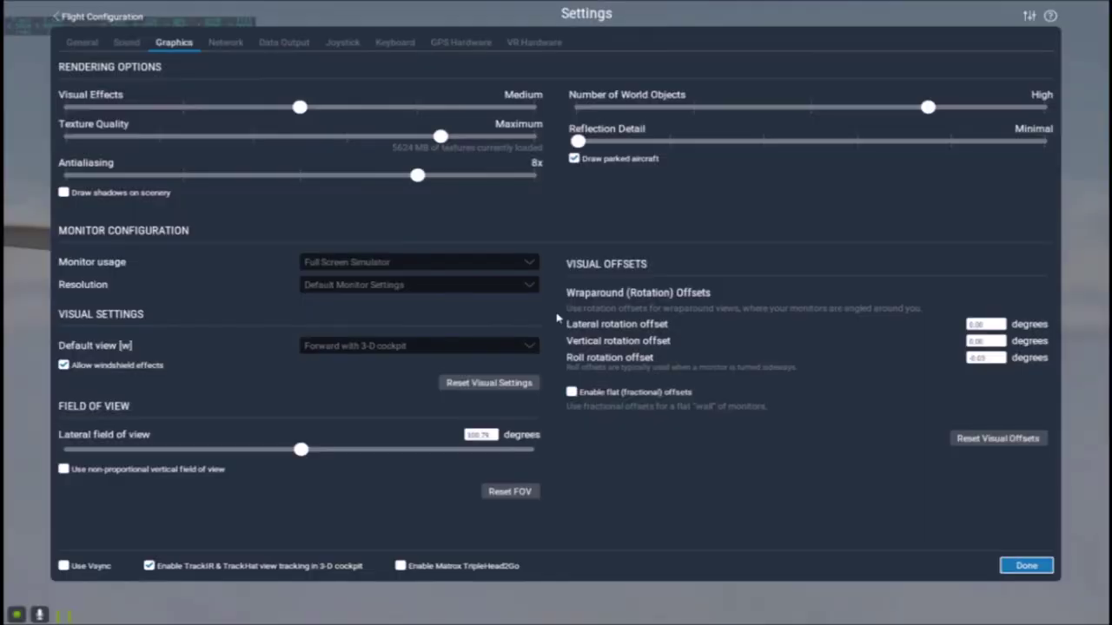
{"action": "left_click", "coordinate": [1026, 566]}
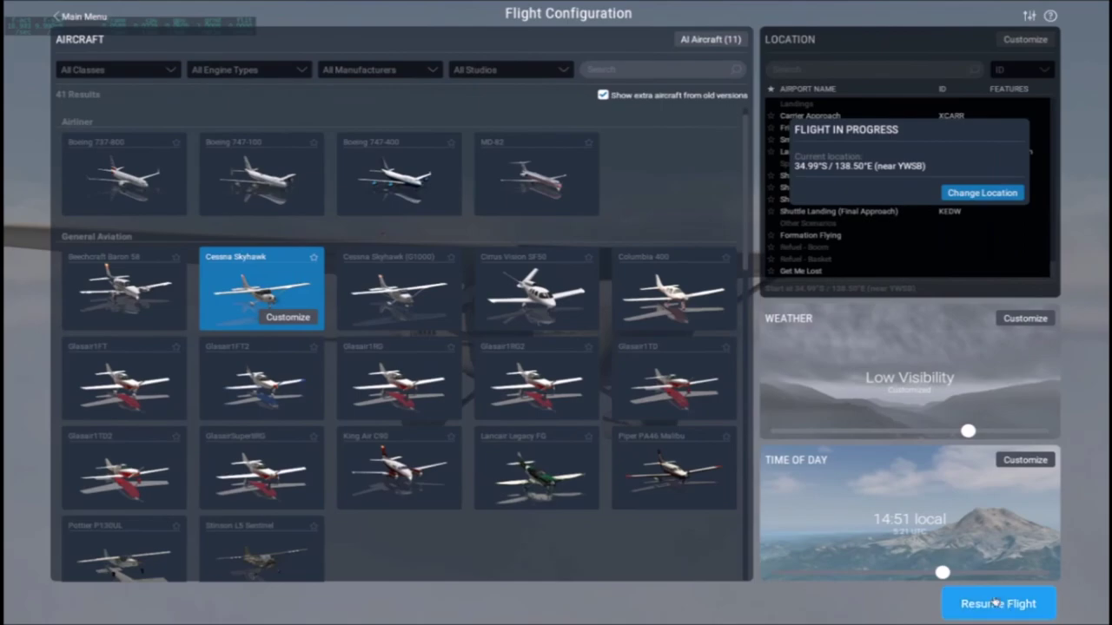
{"action": "left_click", "coordinate": [1038, 613]}
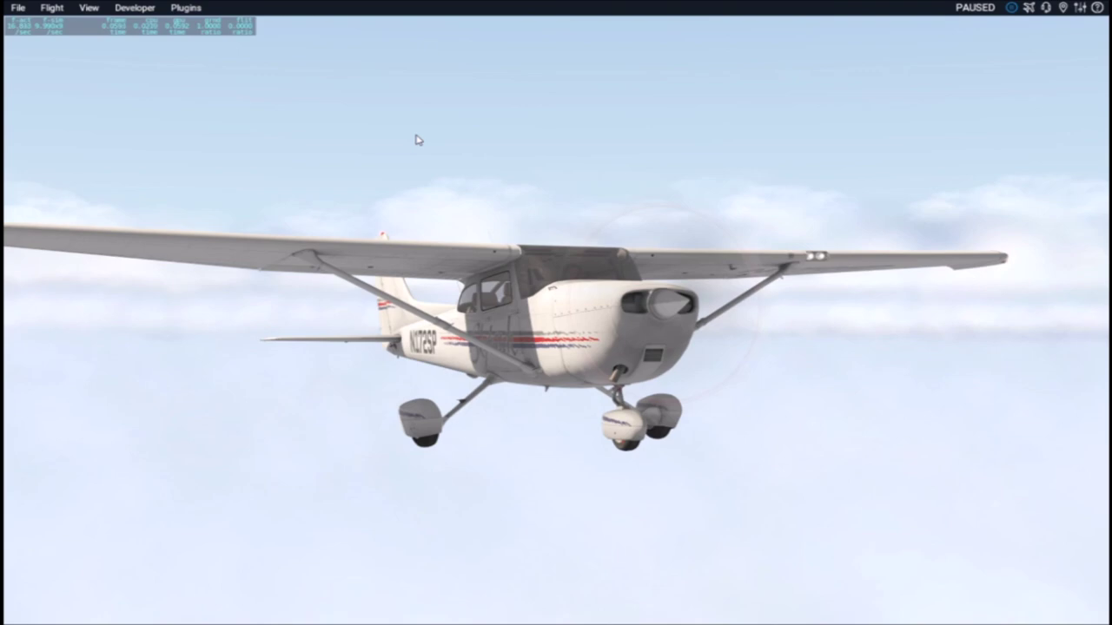
Unpause the Cessna's flight and return to the 3-D cockpit view
{"action": "key", "text": "p"}
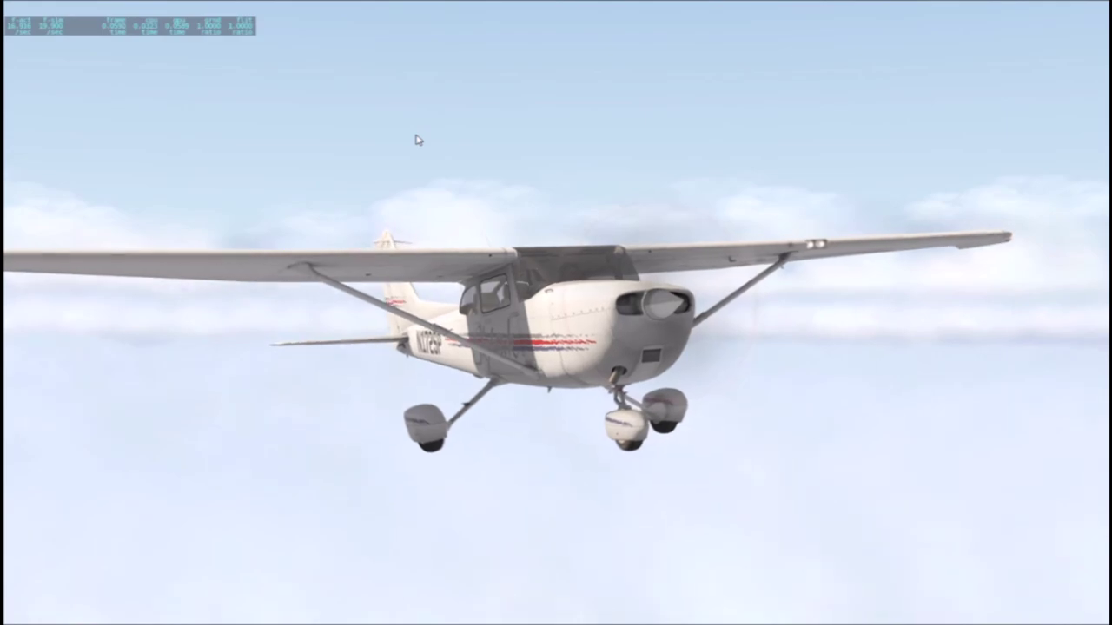
{"action": "key", "text": "shift+9"}
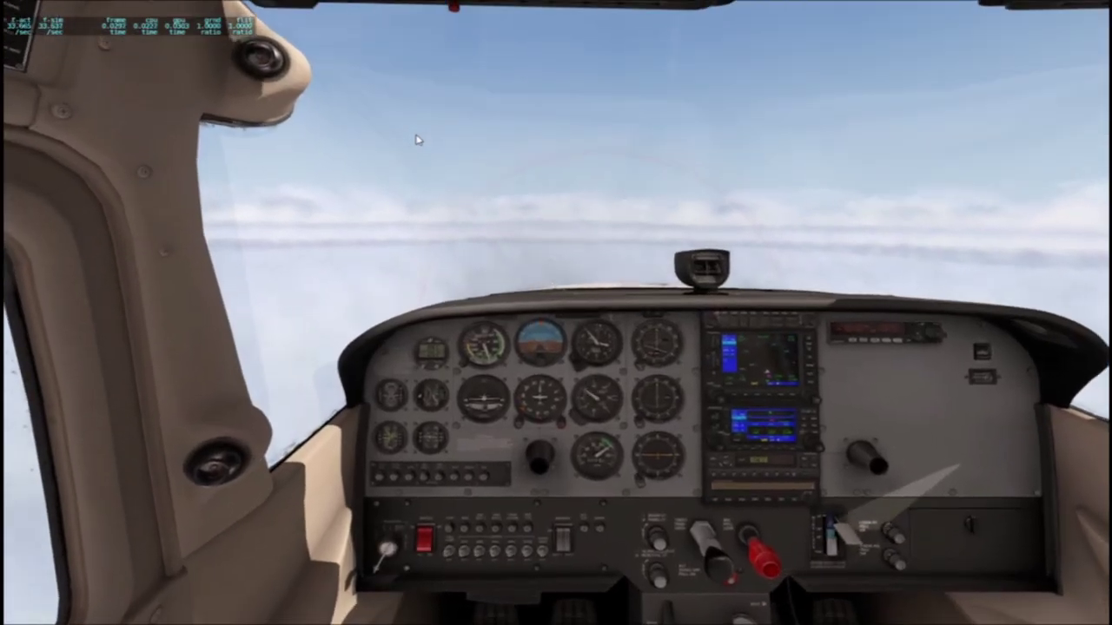